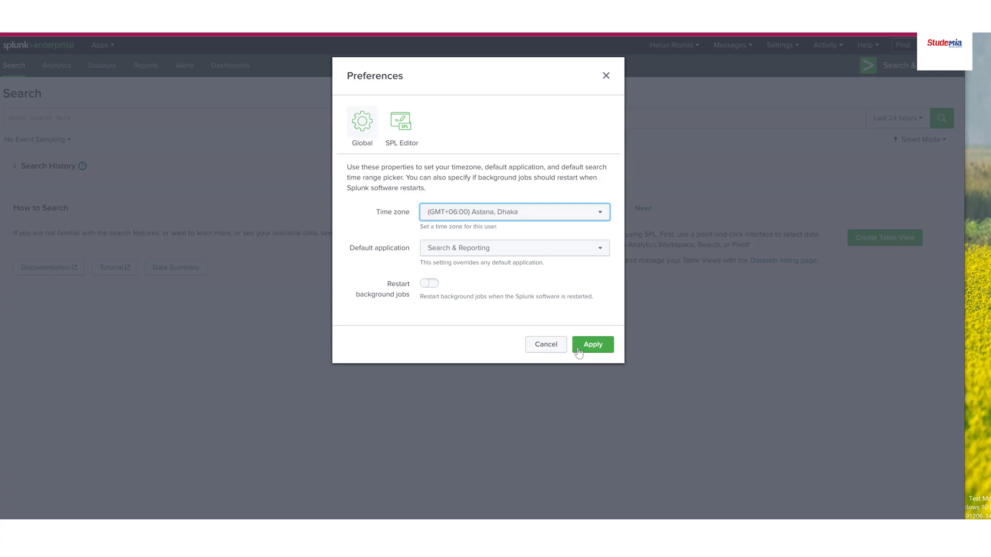
Turn on search auto-format in the SPL Editor preferences and apply the change
{"action": "left_click", "coordinate": [695, 45]}
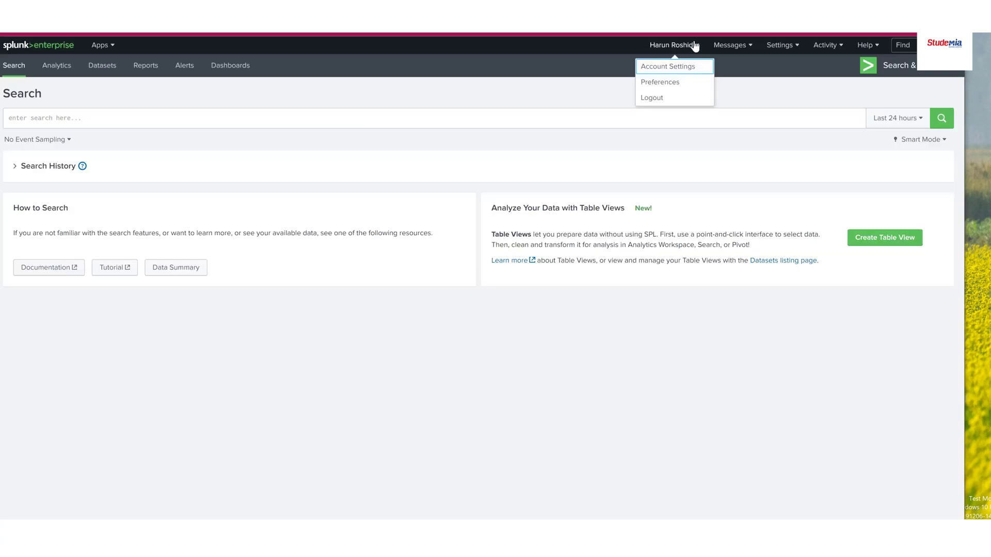
{"action": "left_click", "coordinate": [663, 79]}
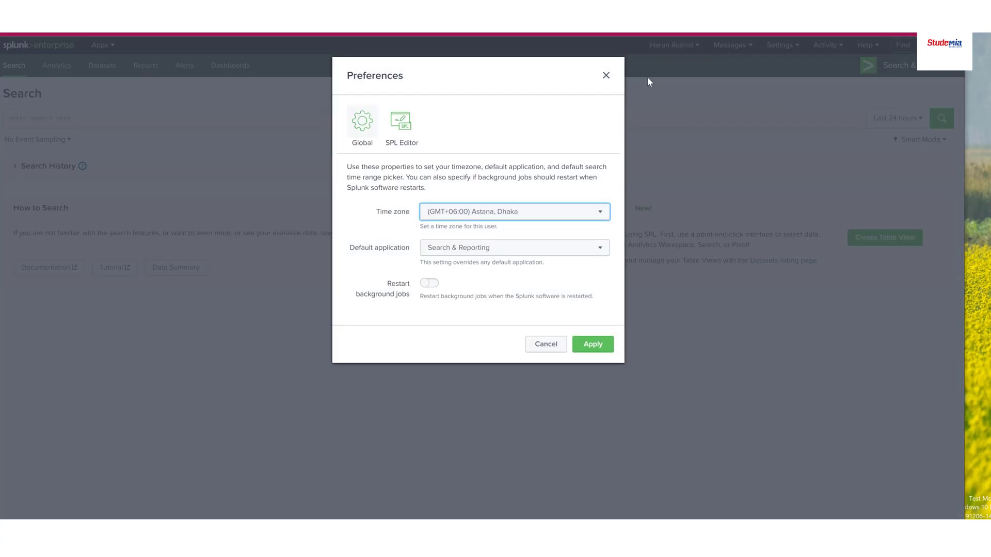
{"action": "left_click", "coordinate": [401, 136]}
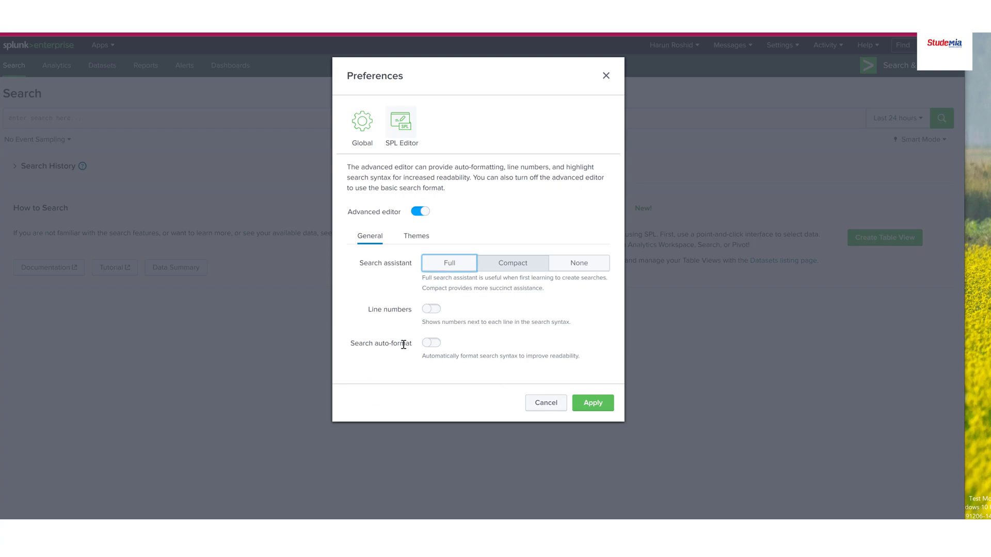
{"action": "left_click", "coordinate": [433, 344]}
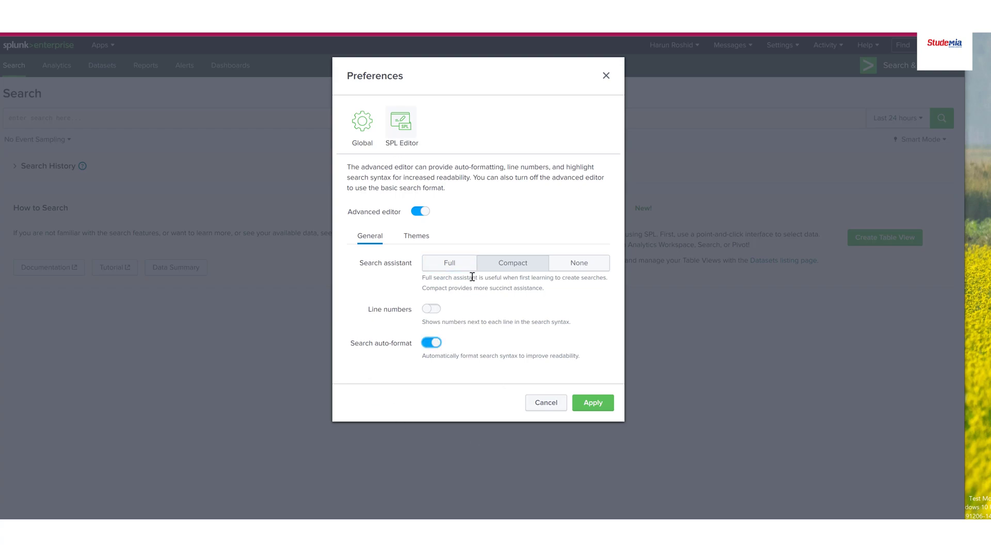
{"action": "left_click", "coordinate": [593, 403]}
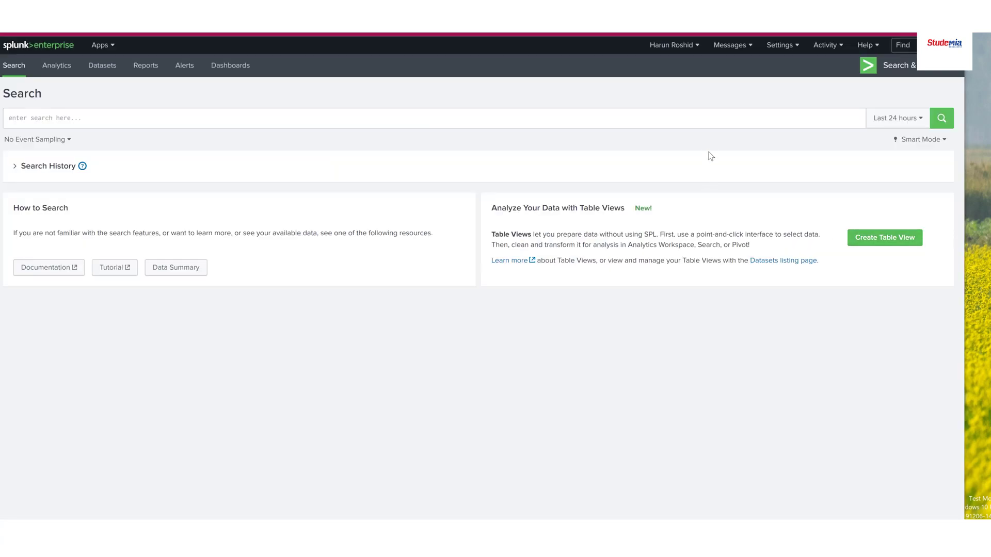
Open the Data Models management page from the knowledge settings
{"action": "left_click", "coordinate": [791, 47]}
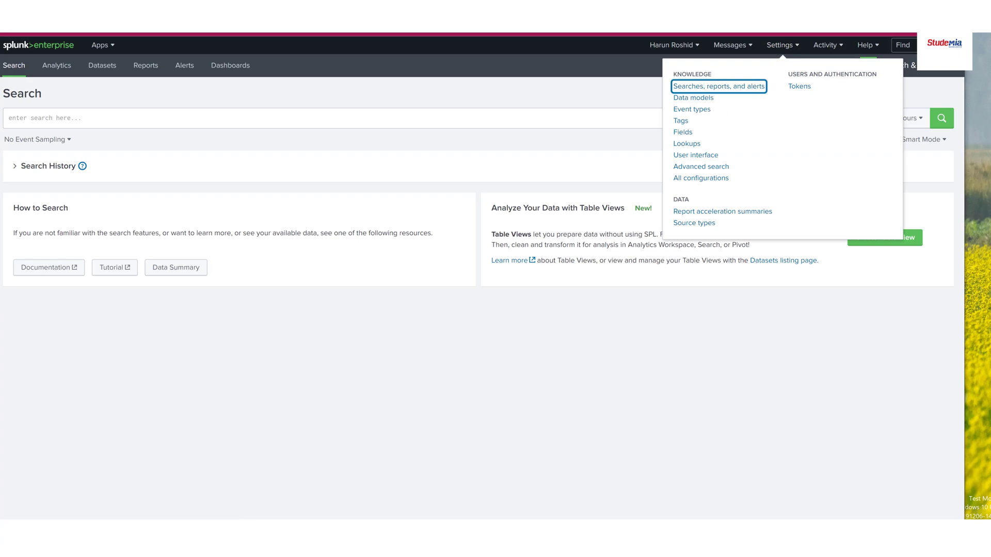
{"action": "left_click", "coordinate": [691, 98]}
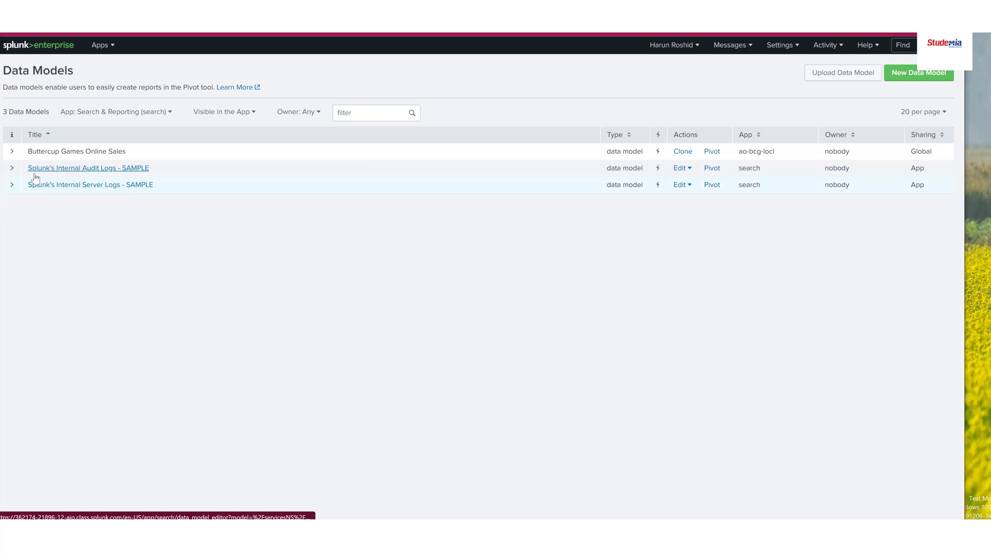
Examine the details and available edit actions of the data model "Splunk's Internal Audit Logs - SAMPLE"
{"action": "left_click", "coordinate": [12, 169]}
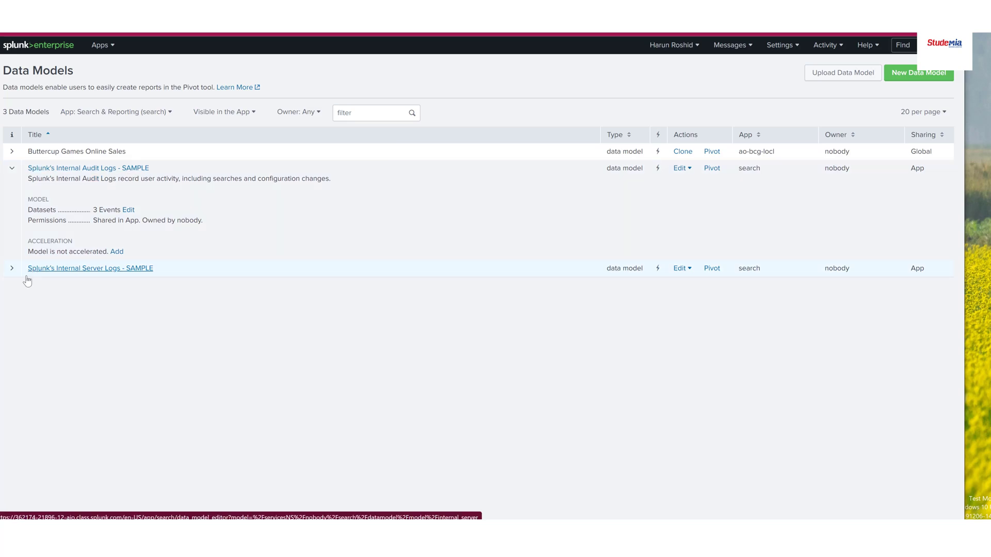
{"action": "left_click", "coordinate": [11, 268]}
{"action": "left_click", "coordinate": [11, 268]}
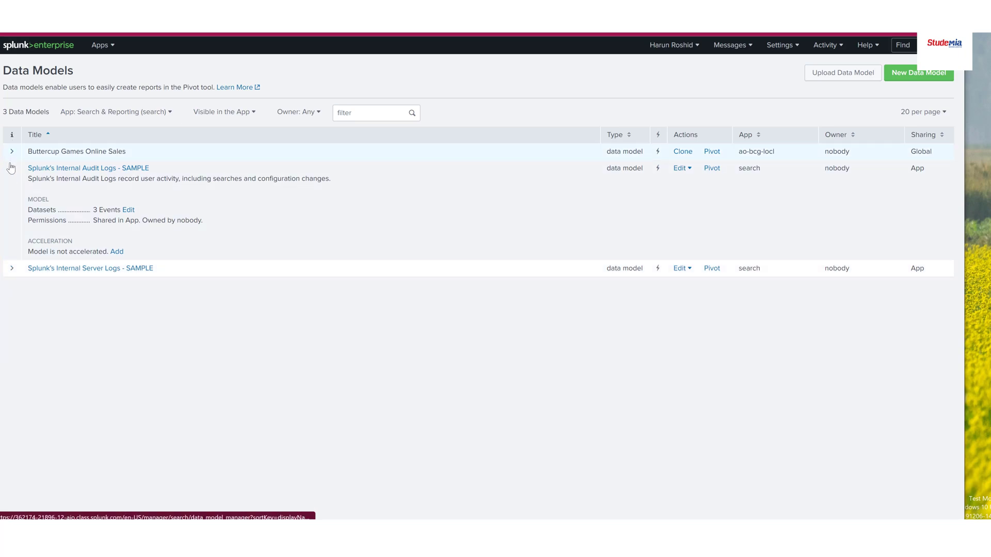
{"action": "left_click", "coordinate": [11, 169]}
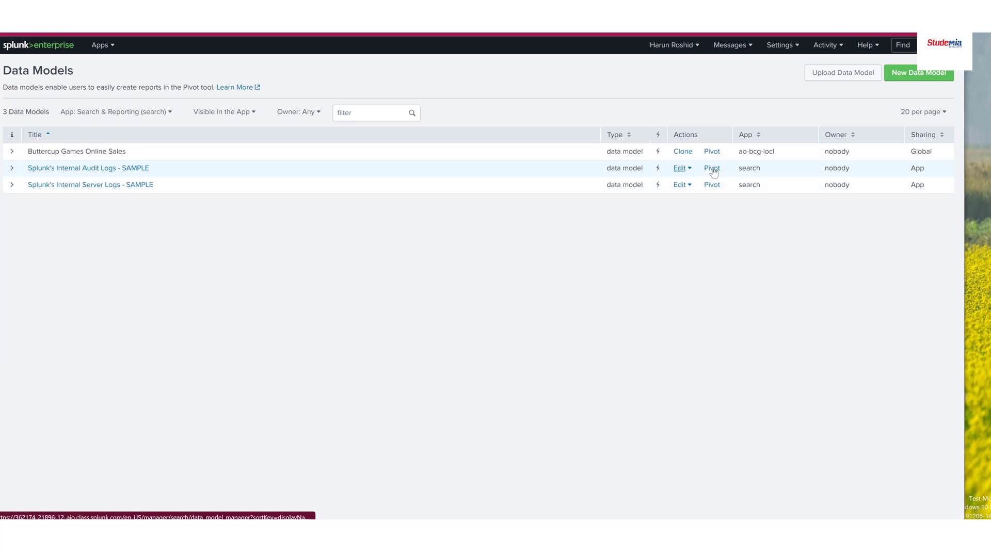
{"action": "left_click", "coordinate": [681, 169]}
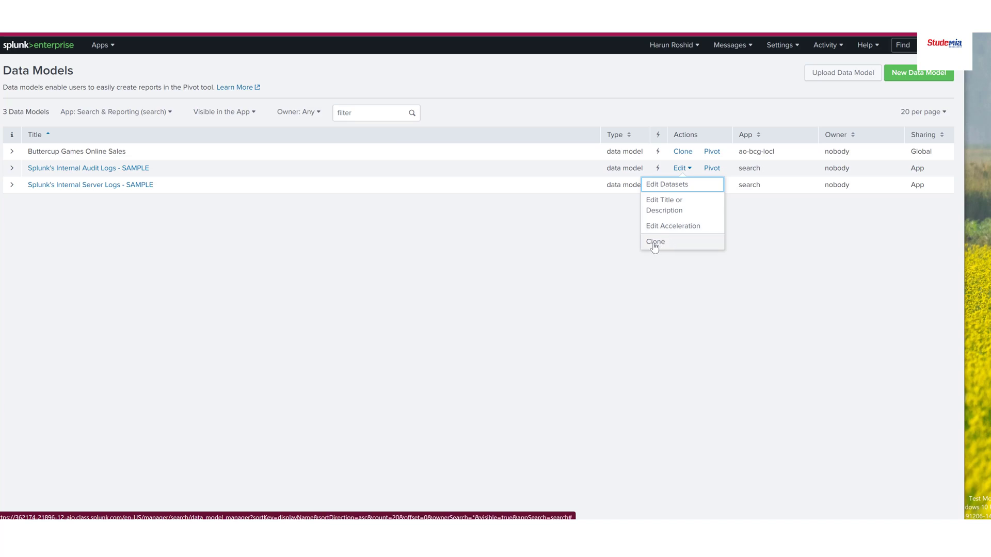
{"action": "left_click", "coordinate": [528, 227]}
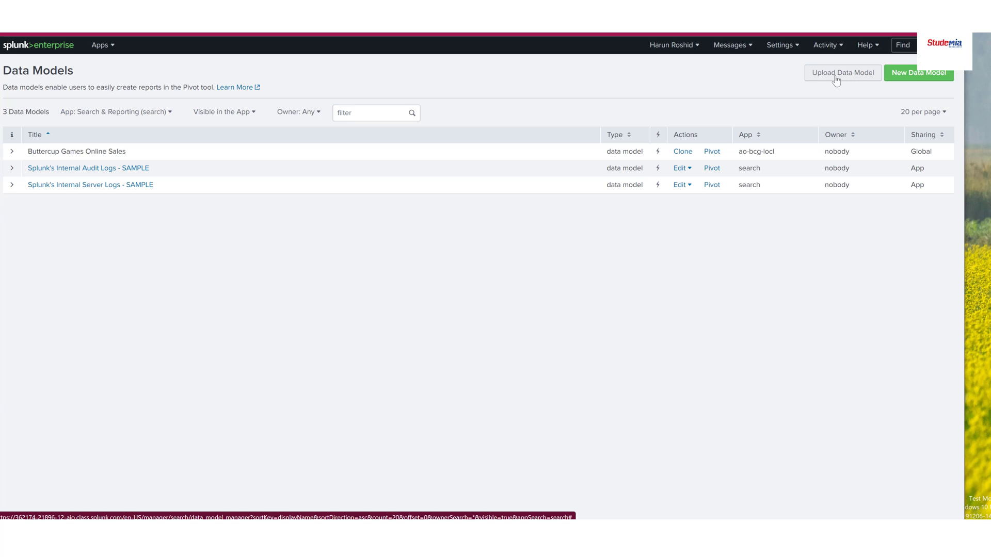
Create a new data model titled "Buttercup Games Site Activity" in the Search & Reporting app
{"action": "left_click", "coordinate": [909, 74]}
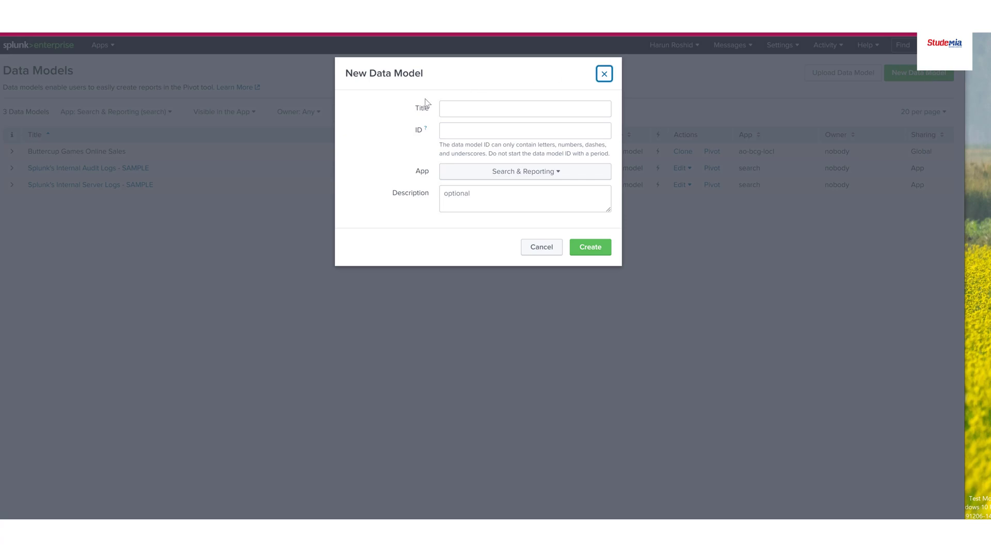
{"action": "left_click", "coordinate": [461, 110]}
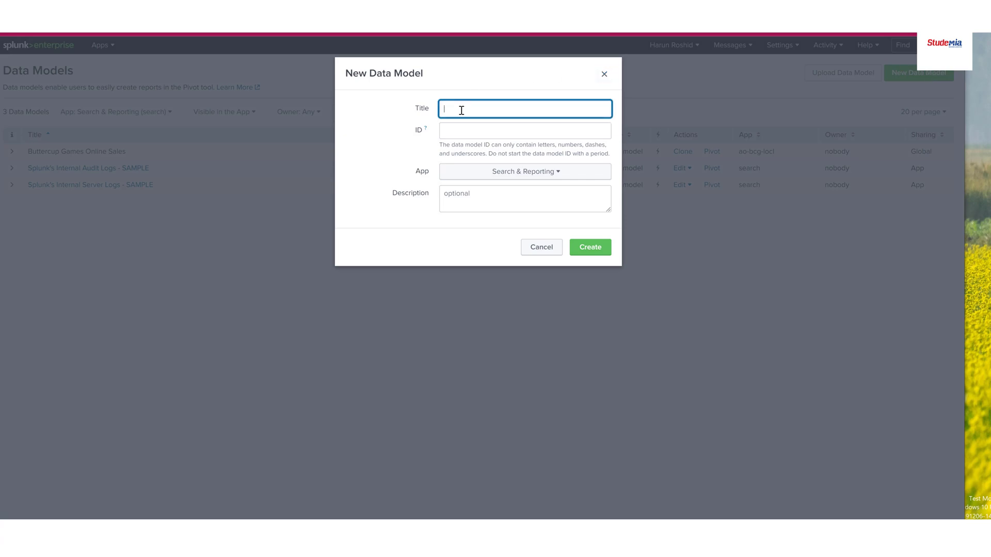
{"action": "type", "text": "Buttercup Games Site Activity"}
{"action": "left_click", "coordinate": [511, 175]}
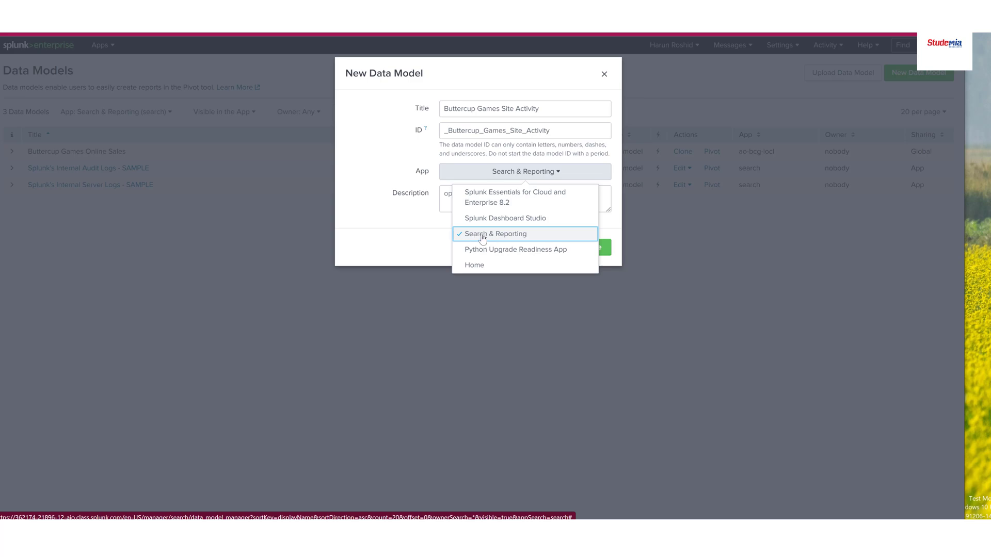
{"action": "left_click", "coordinate": [498, 237]}
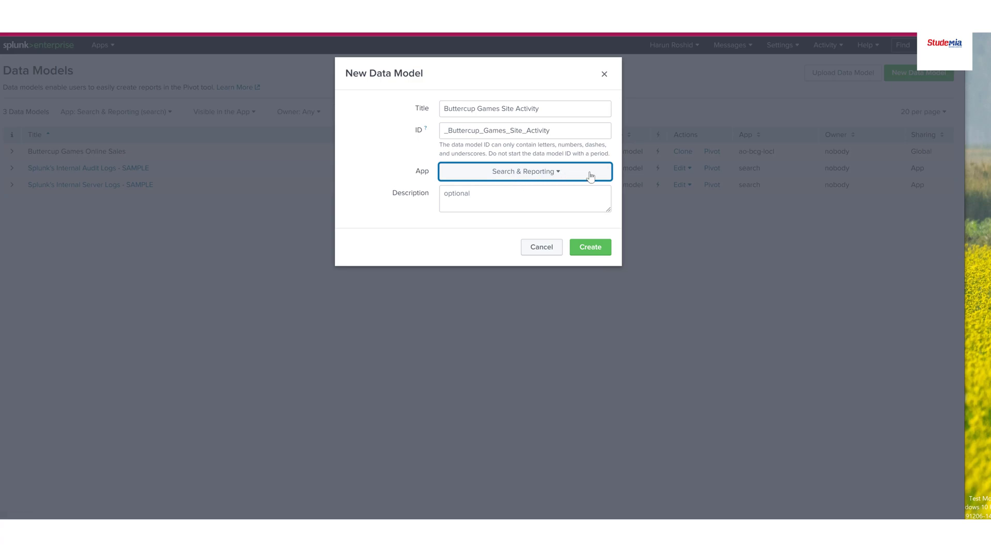
{"action": "left_click", "coordinate": [593, 249]}
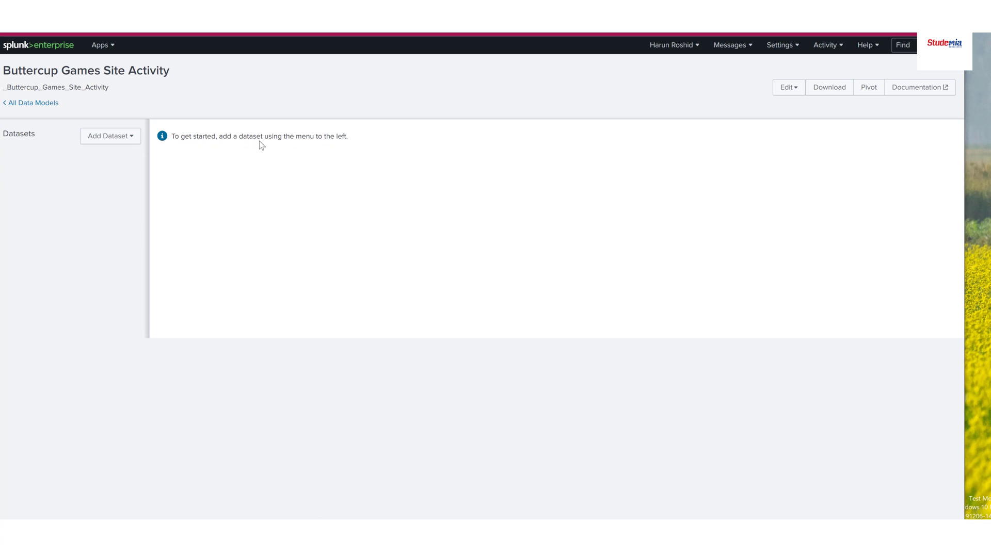
Start adding a Root Event dataset to the Buttercup Games Site Activity data model
{"action": "left_click_drag", "start_coordinate": [347, 139], "coordinate": [179, 136]}
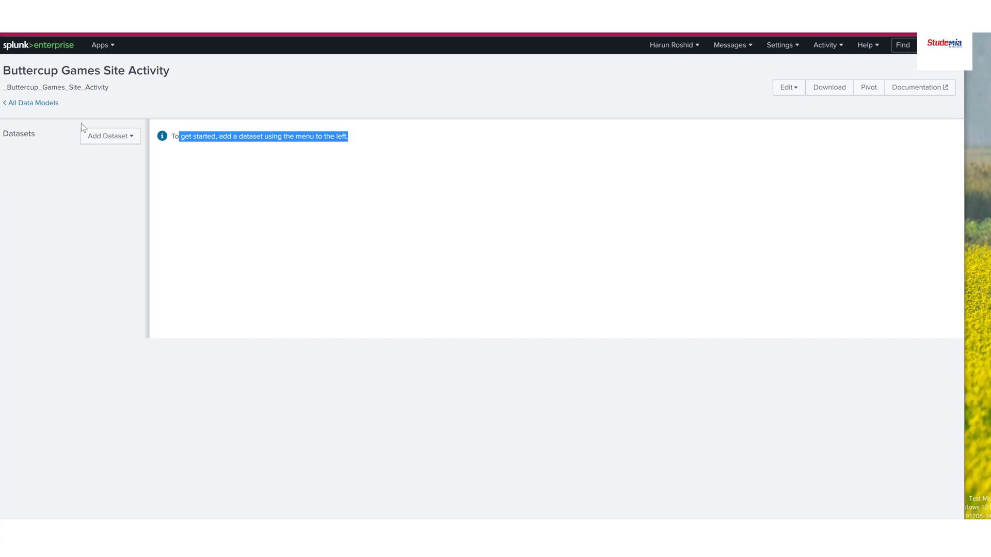
{"action": "left_click", "coordinate": [133, 140]}
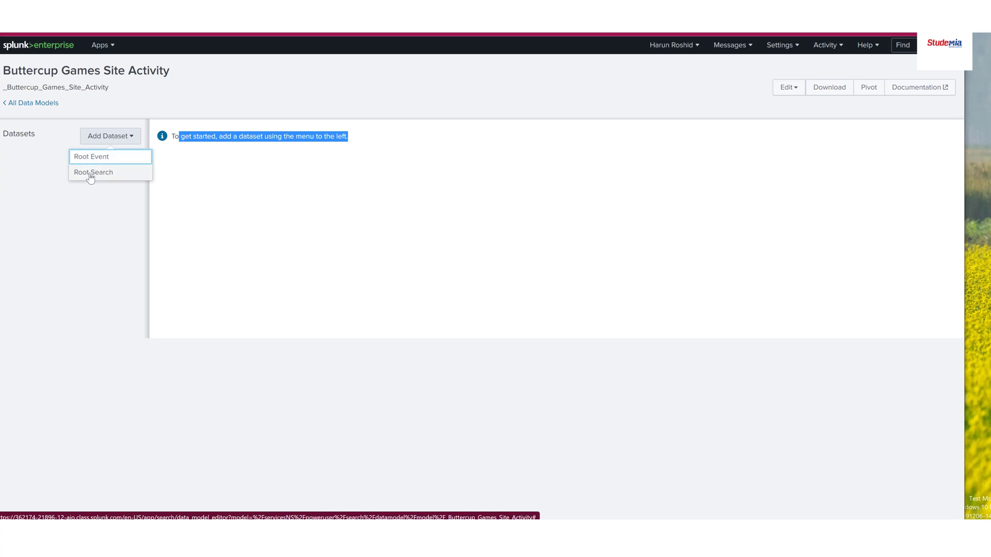
{"action": "left_click", "coordinate": [87, 160]}
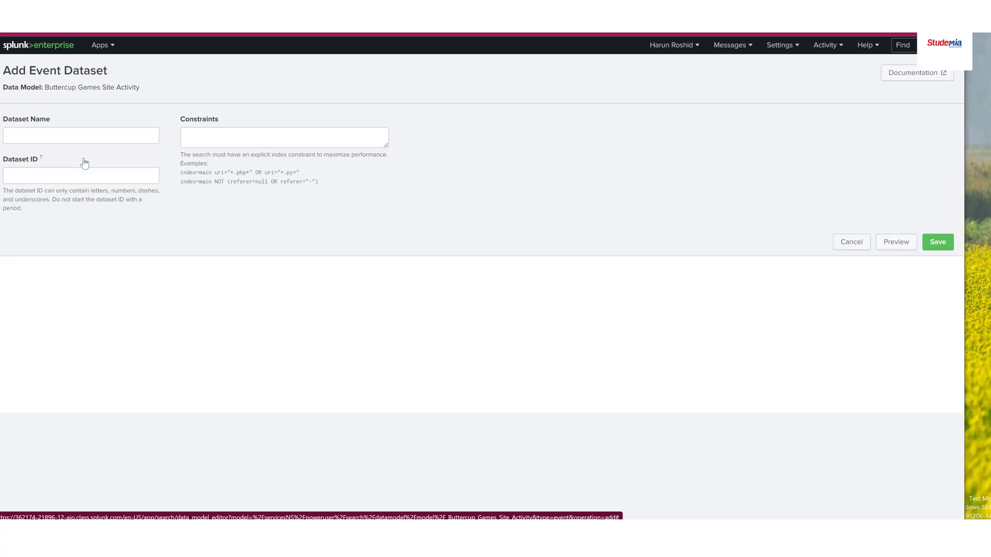
Examine the dataset name, dataset ID and constraints fields of the event dataset form, including the example constraint searches
{"action": "left_click", "coordinate": [20, 133]}
{"action": "left_click", "coordinate": [36, 175]}
{"action": "left_click", "coordinate": [16, 133]}
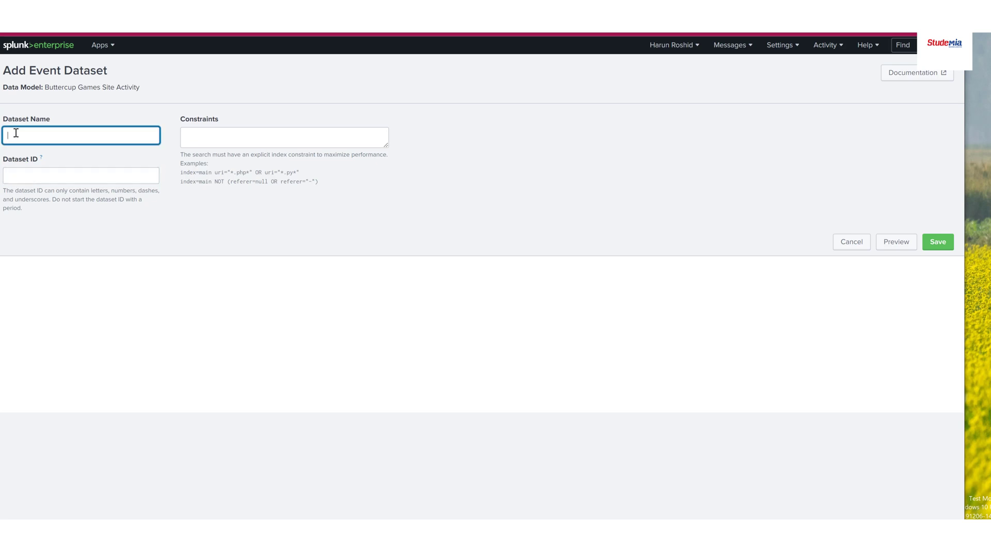
{"action": "left_click", "coordinate": [44, 177]}
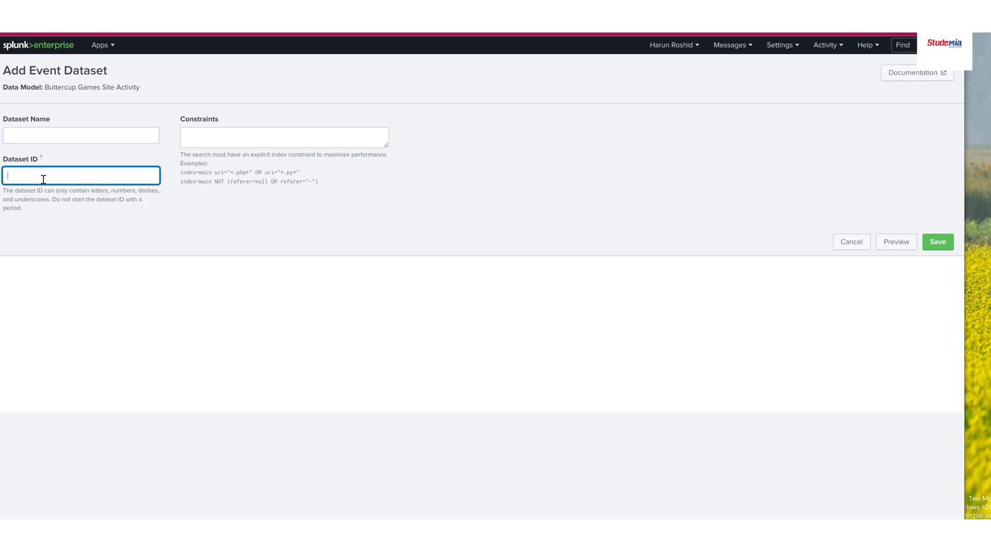
{"action": "left_click", "coordinate": [199, 139]}
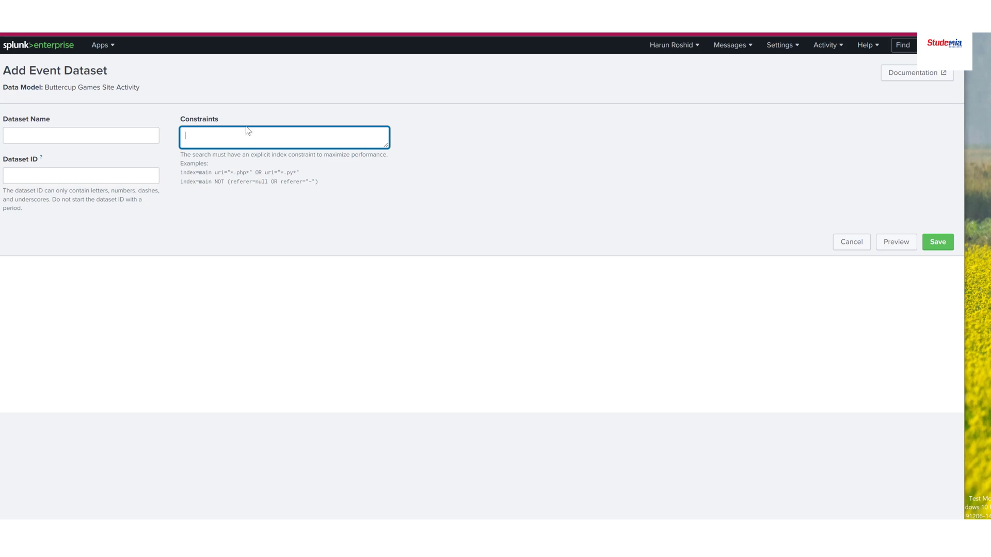
{"action": "left_click", "coordinate": [191, 193]}
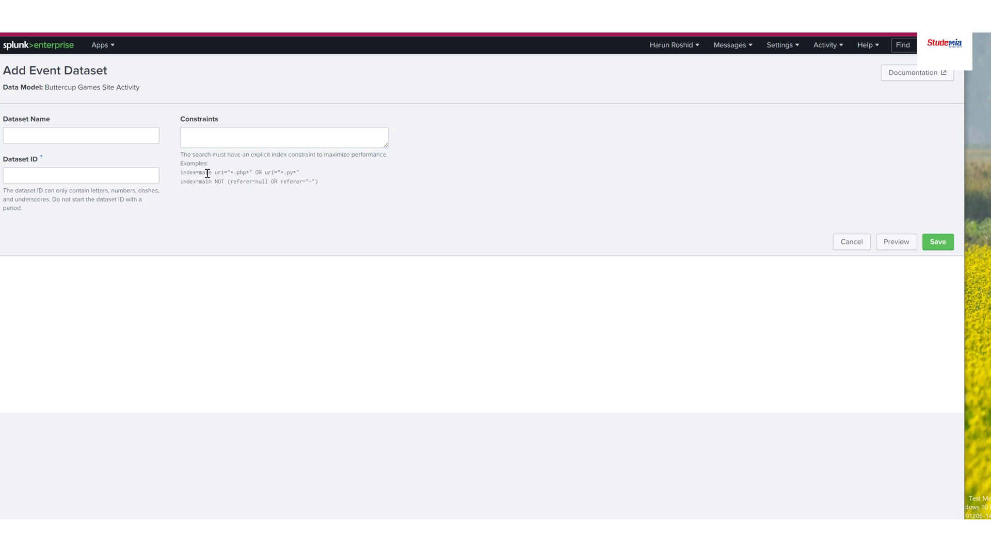
{"action": "left_click_drag", "start_coordinate": [211, 174], "coordinate": [184, 175]}
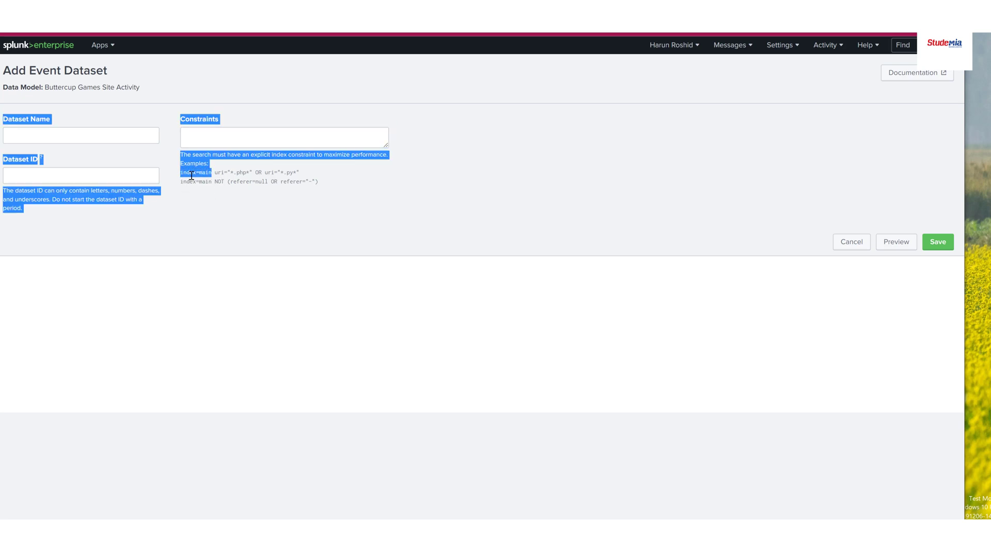
{"action": "left_click", "coordinate": [240, 199]}
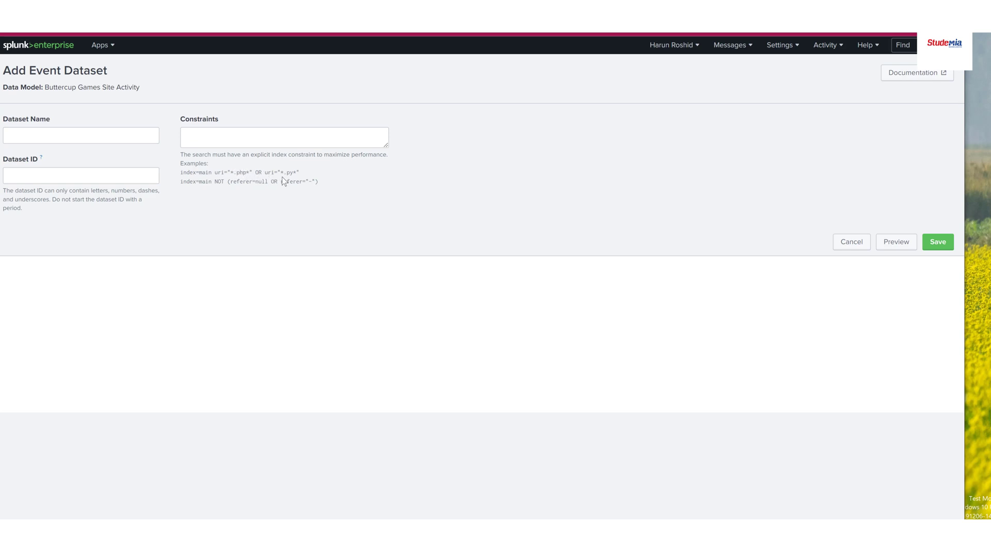
{"action": "left_click_drag", "start_coordinate": [296, 172], "coordinate": [209, 164]}
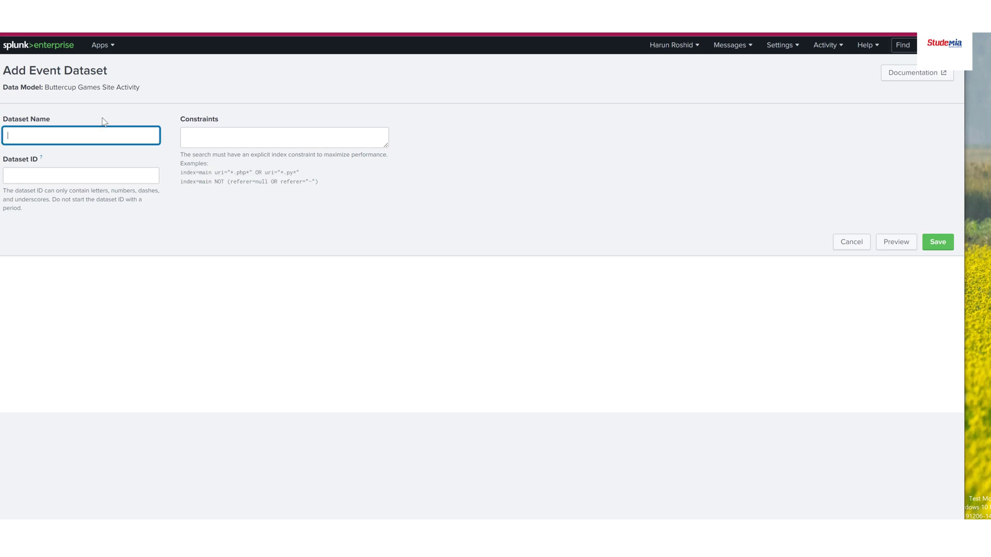
Name the event dataset "Web requests" with the dataset ID Web_requests
{"action": "type", "text": "Web requests"}
{"action": "left_click", "coordinate": [78, 176]}
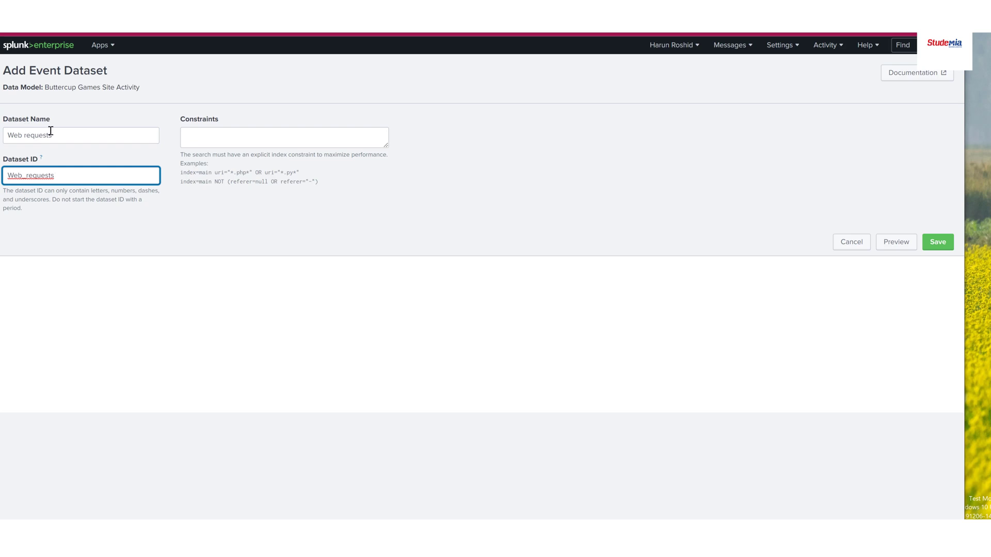
{"action": "left_click_drag", "start_coordinate": [55, 135], "coordinate": [5, 135]}
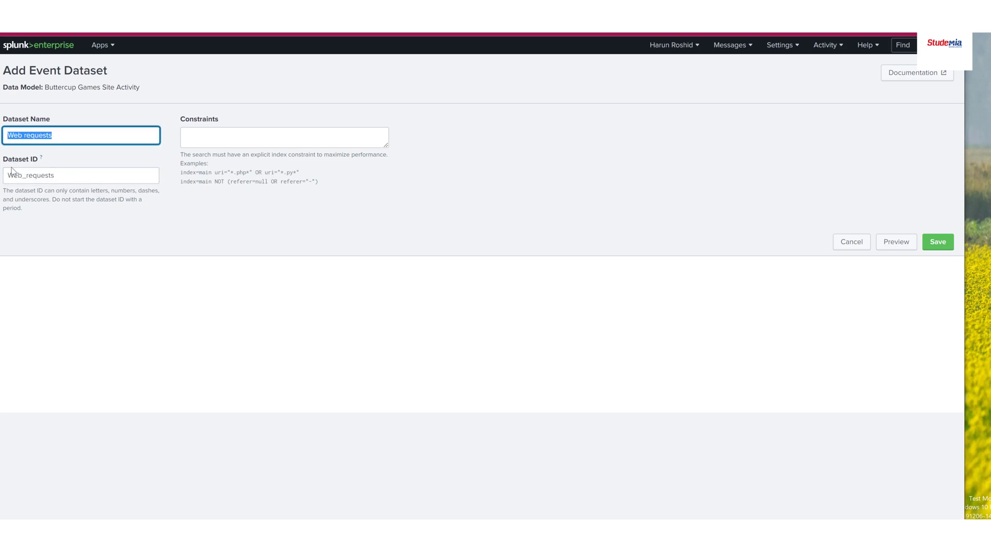
{"action": "double_click", "coordinate": [69, 178]}
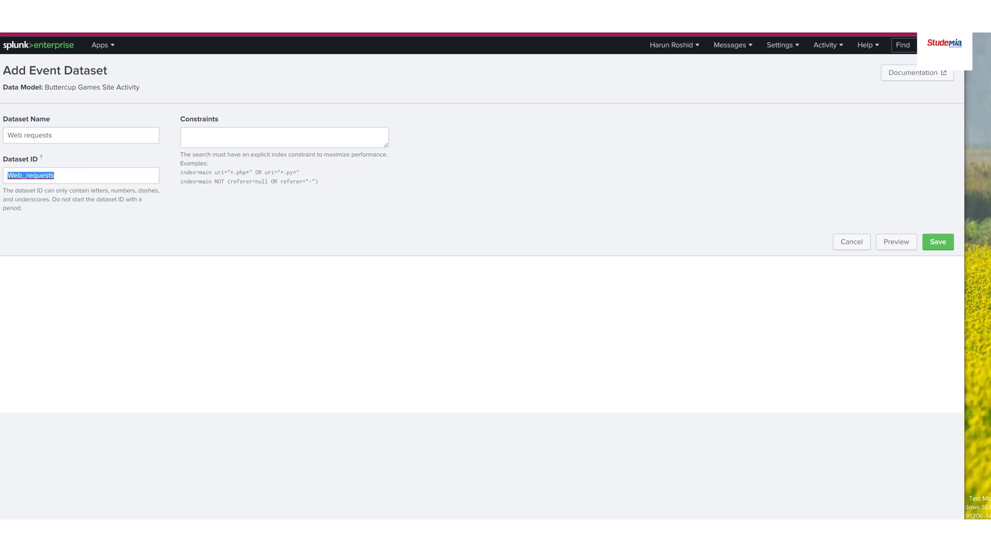
Set the dataset's constraints to "index=web sourcetype=access_combined" and preview the matching events
{"action": "left_click", "coordinate": [254, 143]}
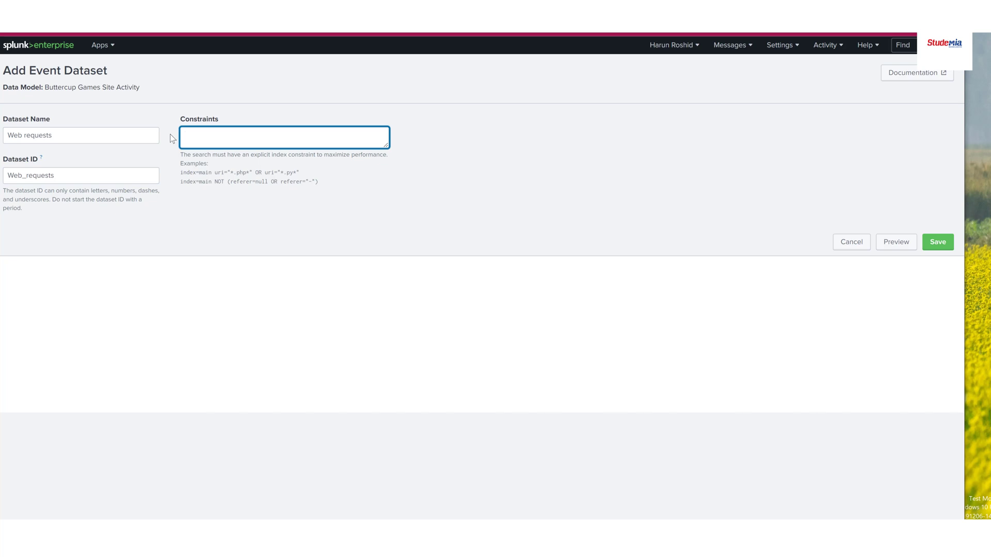
{"action": "type", "text": "index=web sourcetype=access_combined"}
{"action": "left_click_drag", "start_coordinate": [327, 135], "coordinate": [186, 128]}
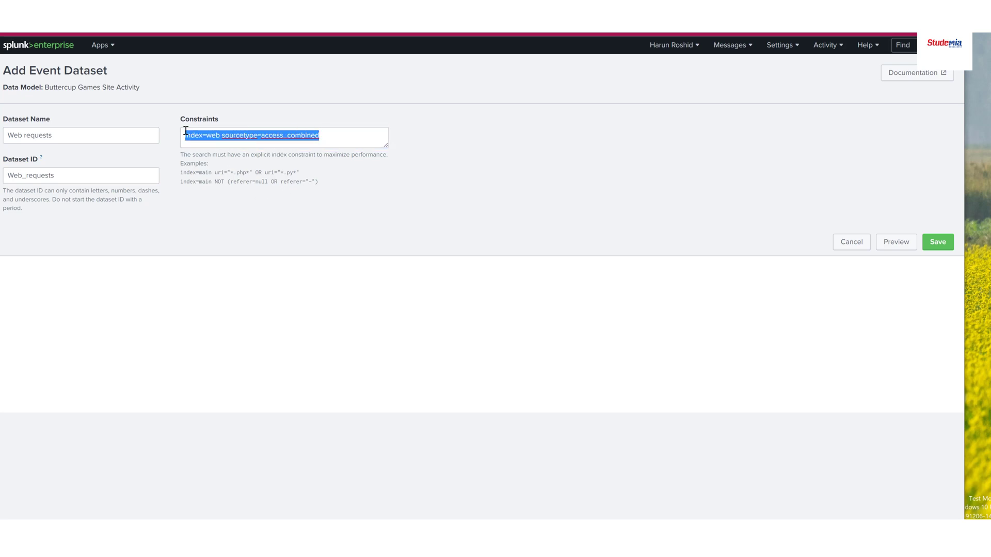
{"action": "left_click", "coordinate": [321, 136]}
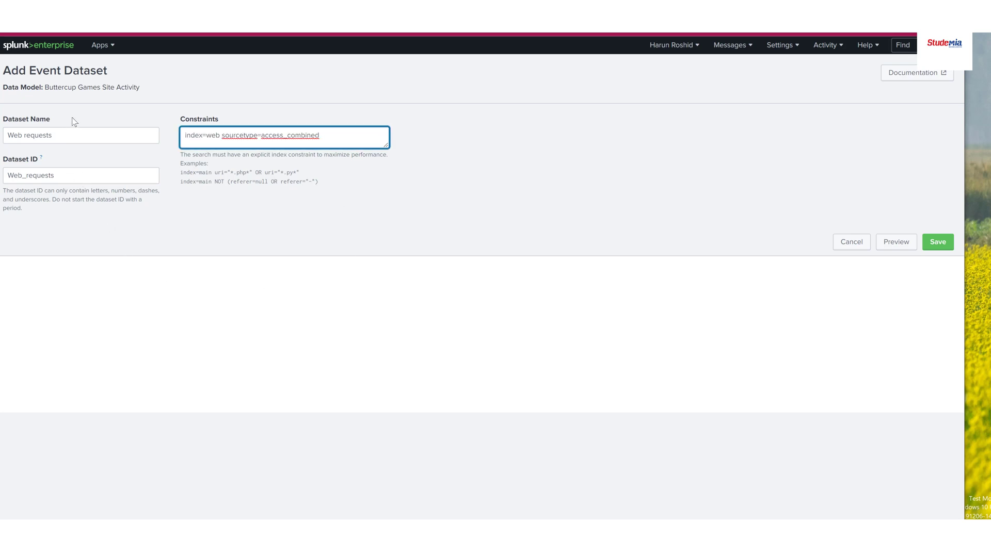
{"action": "left_click", "coordinate": [221, 246]}
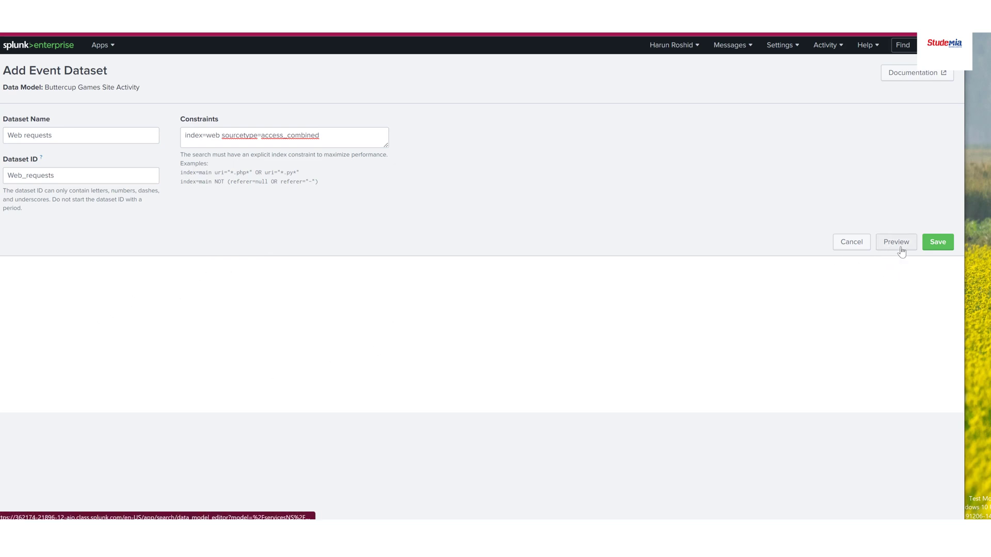
{"action": "left_click", "coordinate": [897, 247]}
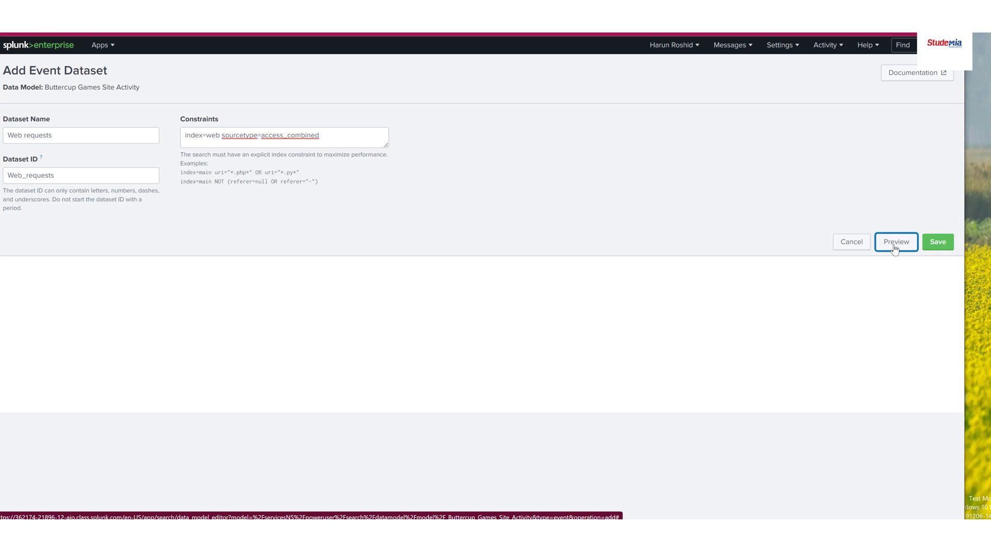
Review the previewed web access events and save the Web requests event dataset
{"action": "scroll", "coordinate": [567, 418], "scroll_direction": "down", "scroll_amount": 7}
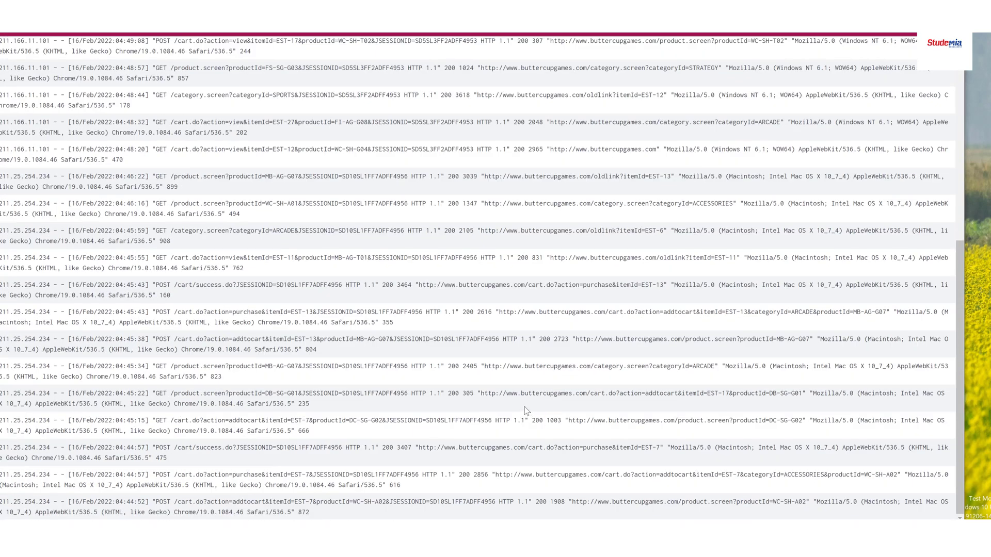
{"action": "scroll", "coordinate": [524, 406], "scroll_direction": "up", "scroll_amount": 7}
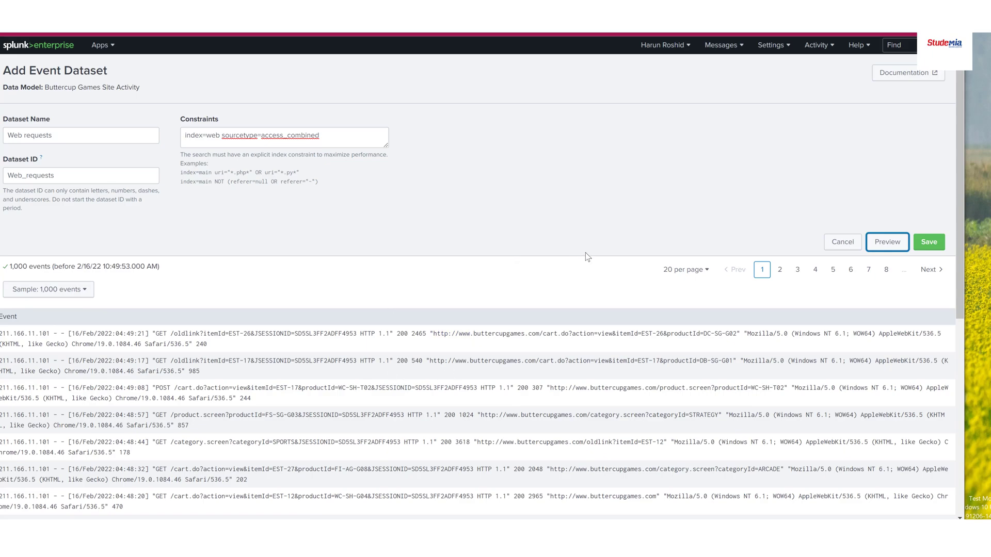
{"action": "left_click", "coordinate": [933, 243]}
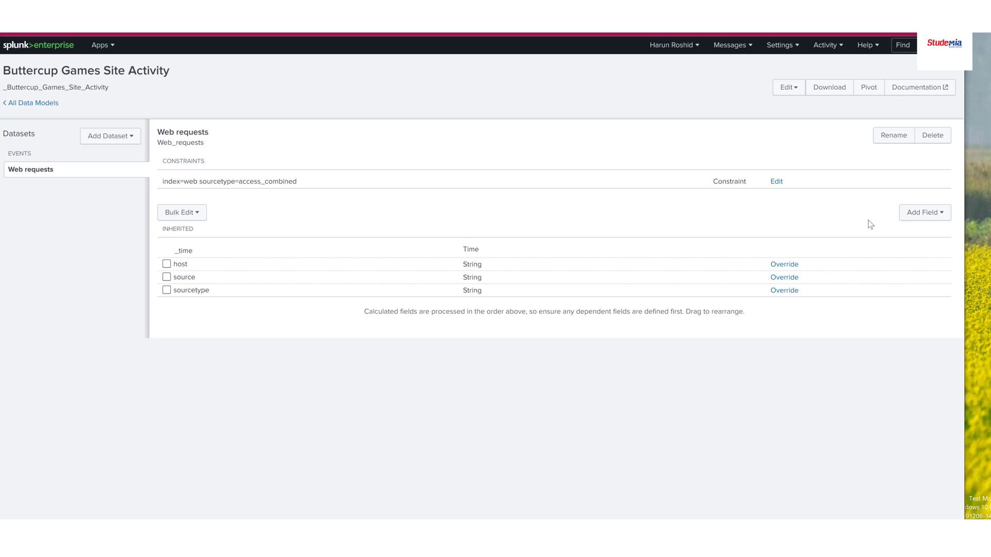
Start adding auto-extracted fields to the Web requests dataset and look through the list of available fields
{"action": "left_click", "coordinate": [939, 216]}
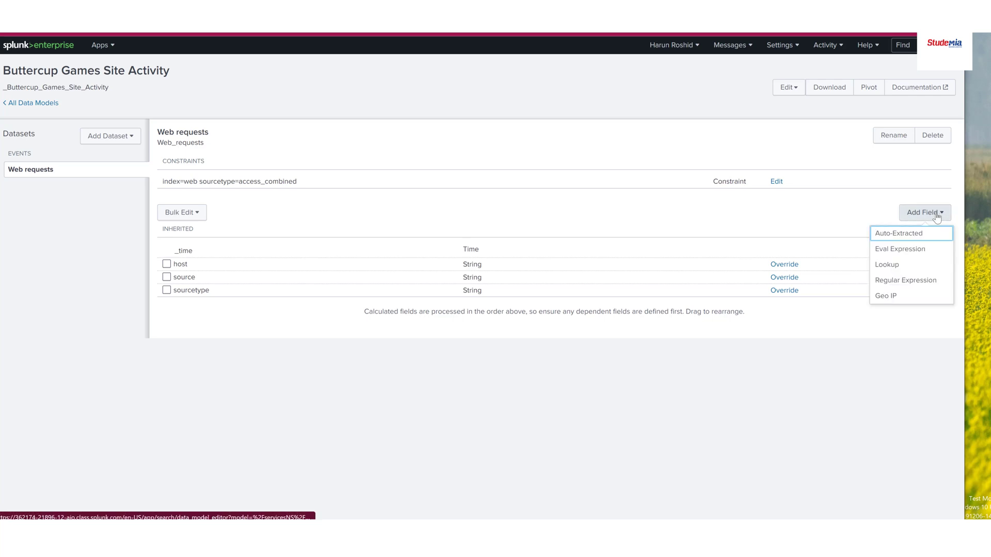
{"action": "left_click", "coordinate": [887, 234]}
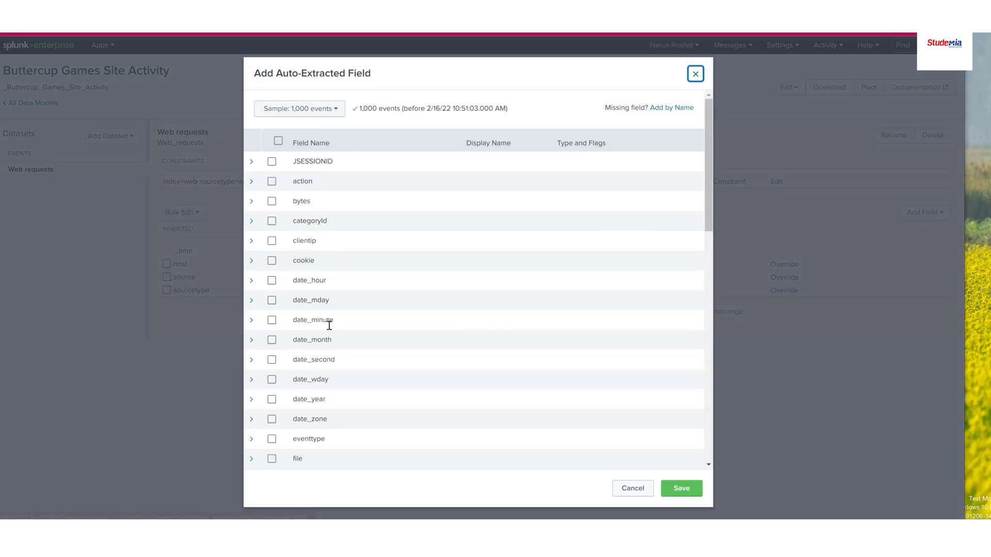
{"action": "scroll", "coordinate": [330, 325], "scroll_direction": "down", "scroll_amount": 6}
{"action": "scroll", "coordinate": [335, 315], "scroll_direction": "down", "scroll_amount": 5}
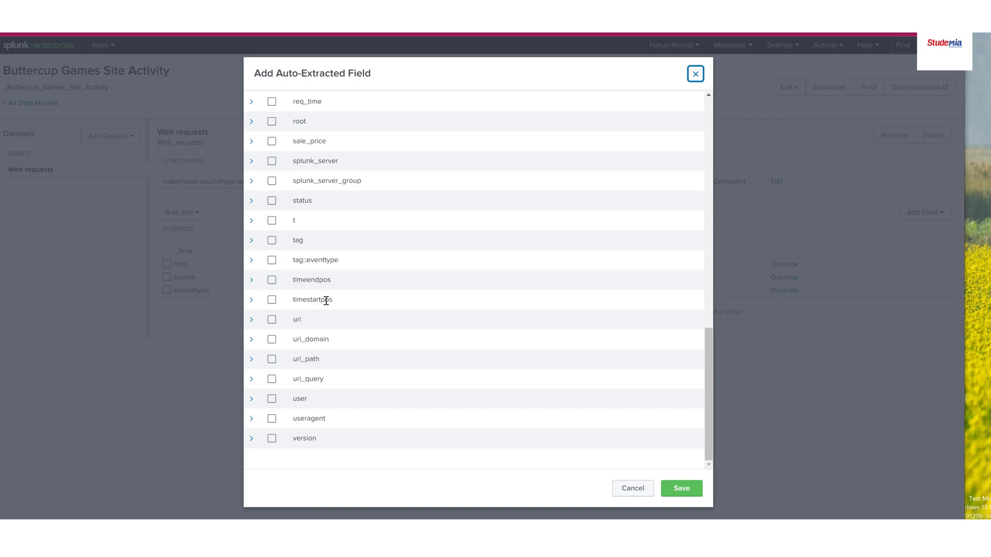
{"action": "scroll", "coordinate": [325, 299], "scroll_direction": "up", "scroll_amount": 7}
{"action": "scroll", "coordinate": [307, 267], "scroll_direction": "up", "scroll_amount": 3}
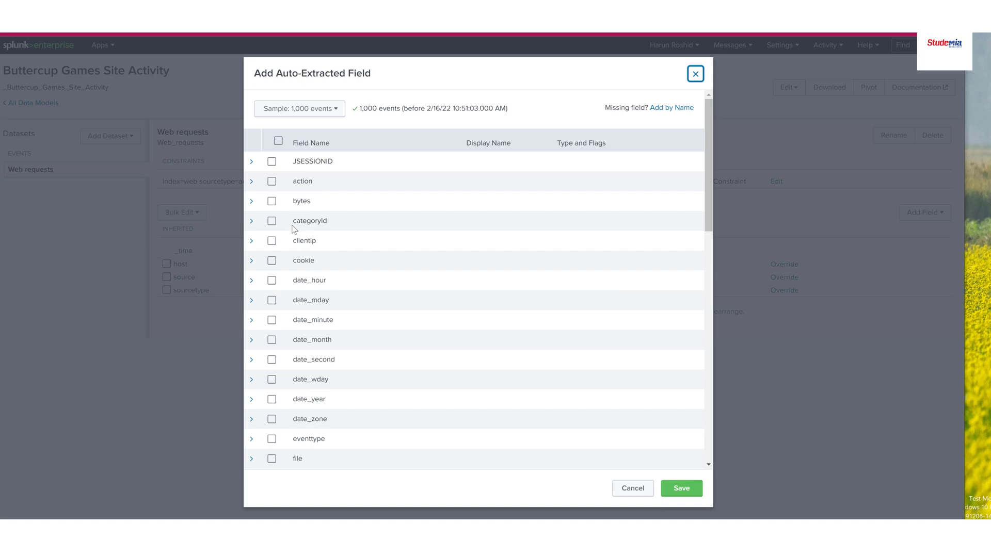
Include the action field with the display name "action taken" and the bytes field with the display name "size"
{"action": "left_click", "coordinate": [272, 181]}
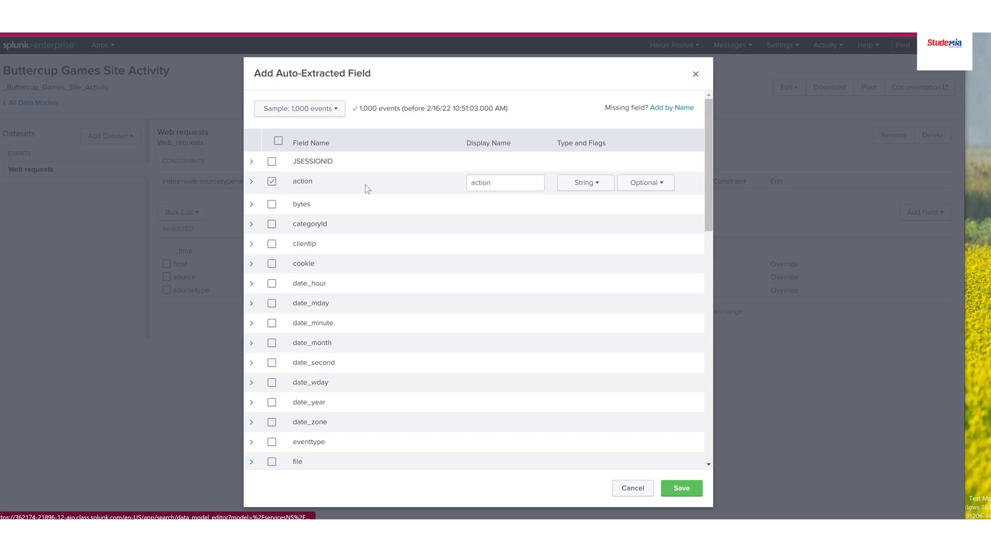
{"action": "left_click_drag", "start_coordinate": [492, 184], "coordinate": [471, 184]}
{"action": "key", "text": "End"}
{"action": "type", "text": "taken"}
{"action": "left_click", "coordinate": [559, 160]}
{"action": "left_click", "coordinate": [272, 205]}
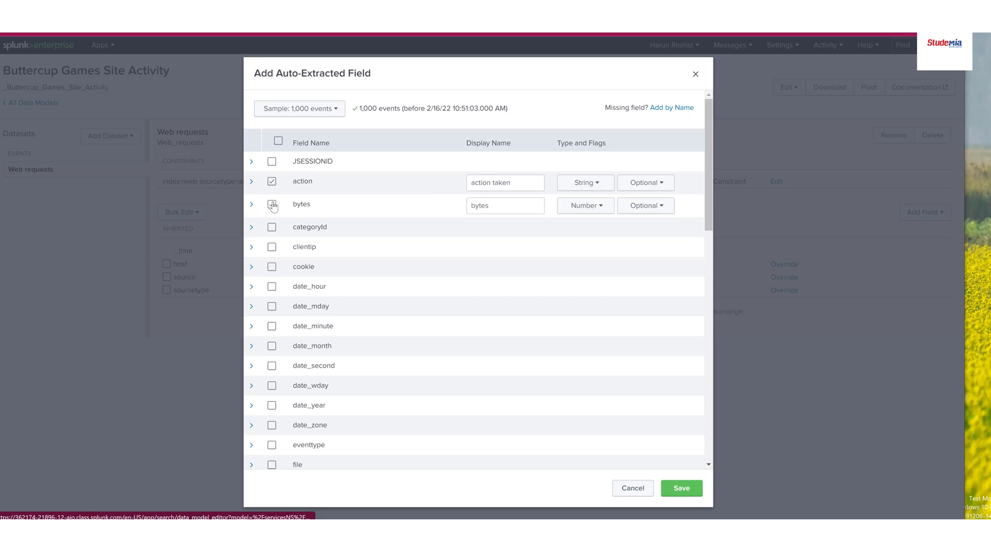
{"action": "double_click", "coordinate": [503, 206]}
{"action": "type", "text": "size"}
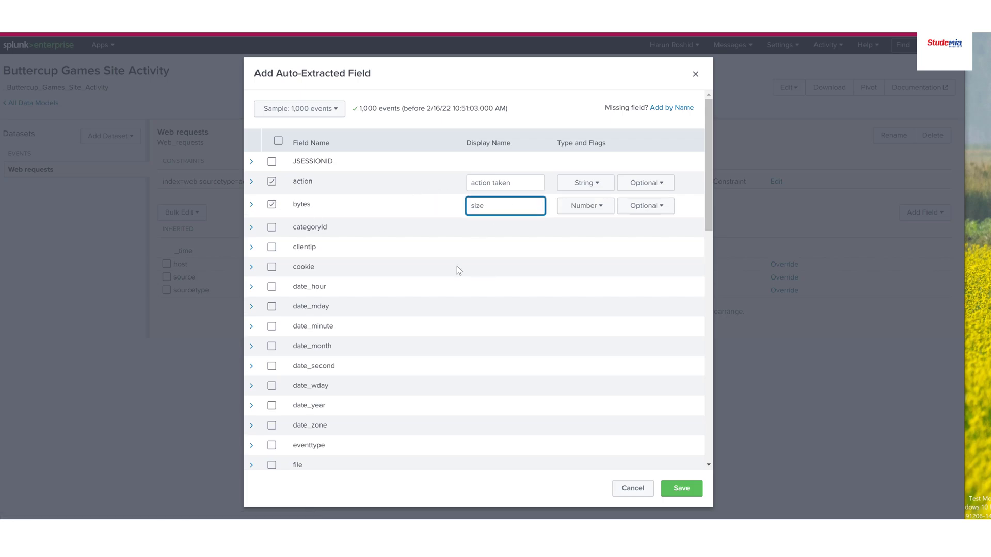
Include the categoryId, clientip, date_mday, productId, product_name, req_time and status fields as well
{"action": "left_click", "coordinate": [272, 227]}
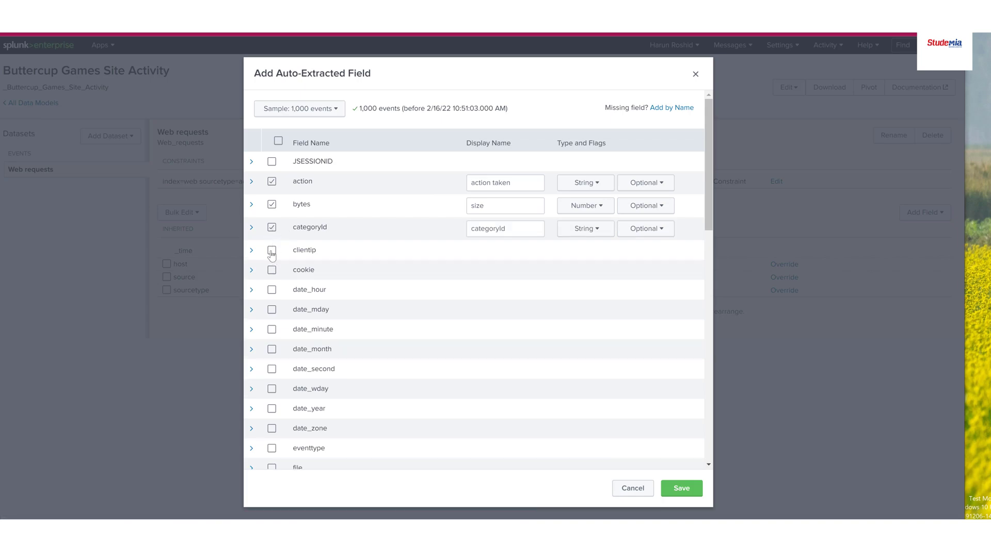
{"action": "left_click", "coordinate": [271, 251]}
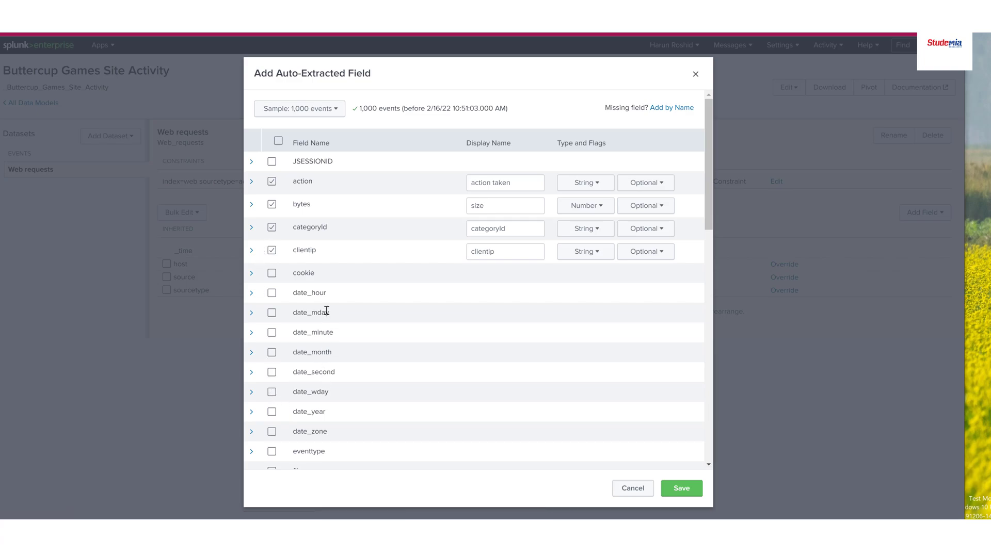
{"action": "left_click", "coordinate": [271, 315]}
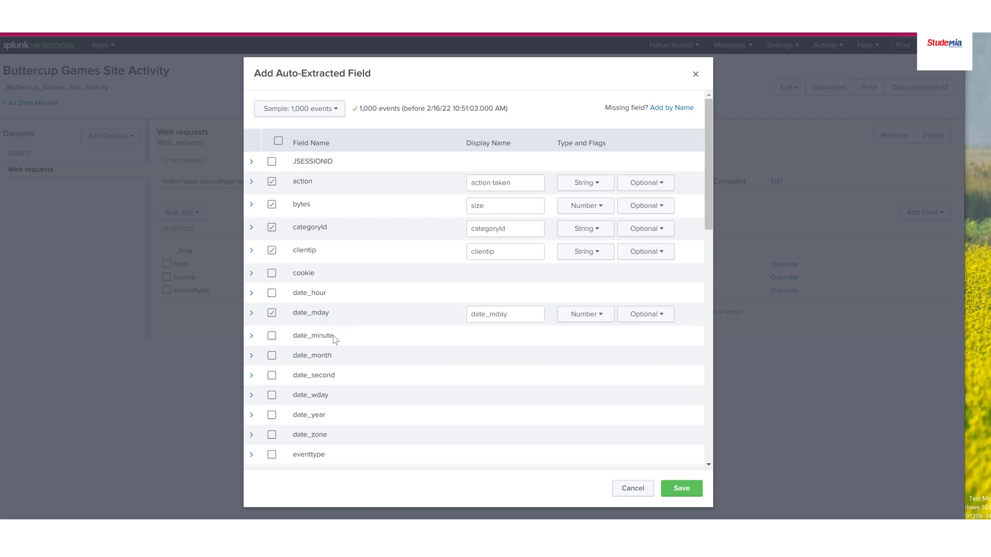
{"action": "scroll", "coordinate": [284, 405], "scroll_direction": "down", "scroll_amount": 3}
{"action": "scroll", "coordinate": [303, 365], "scroll_direction": "down", "scroll_amount": 2}
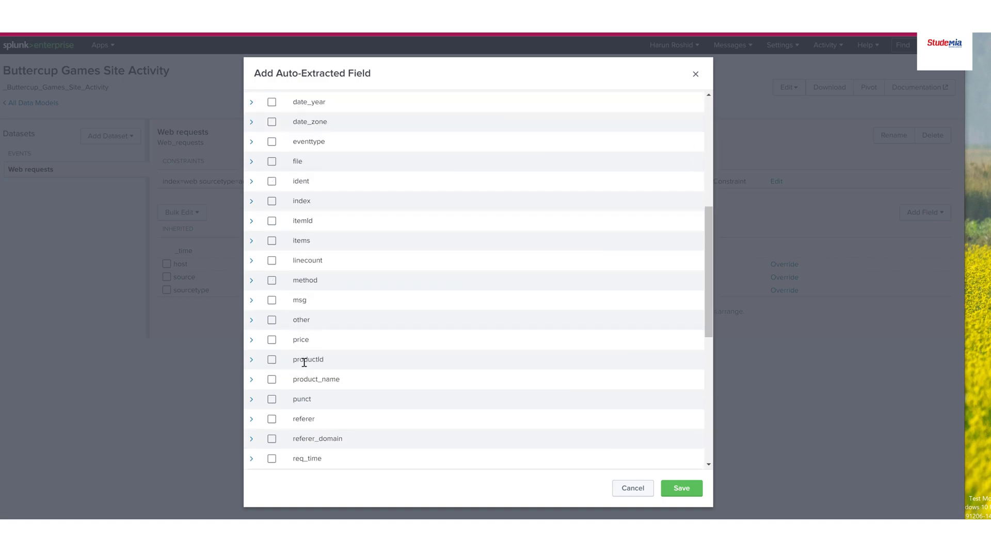
{"action": "left_click", "coordinate": [270, 361]}
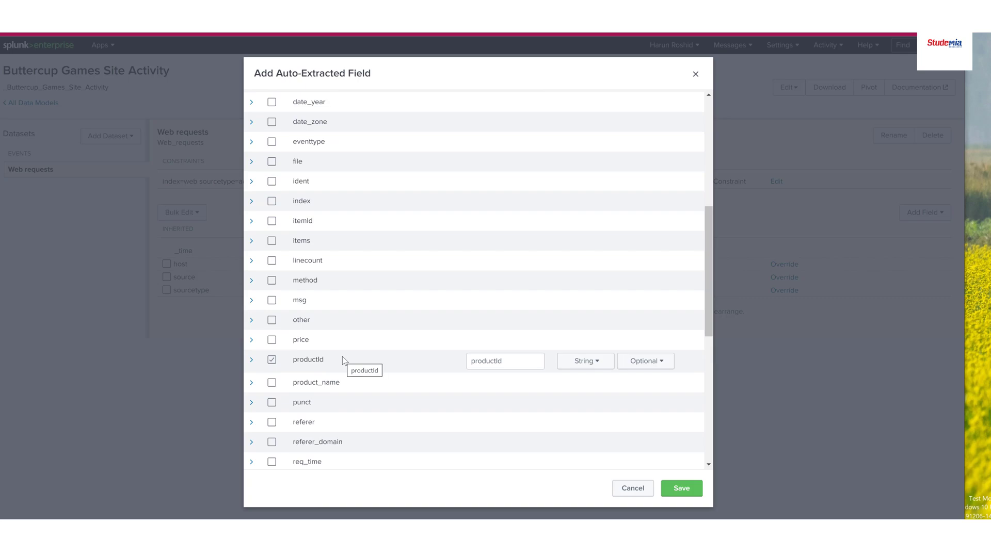
{"action": "left_click", "coordinate": [272, 382]}
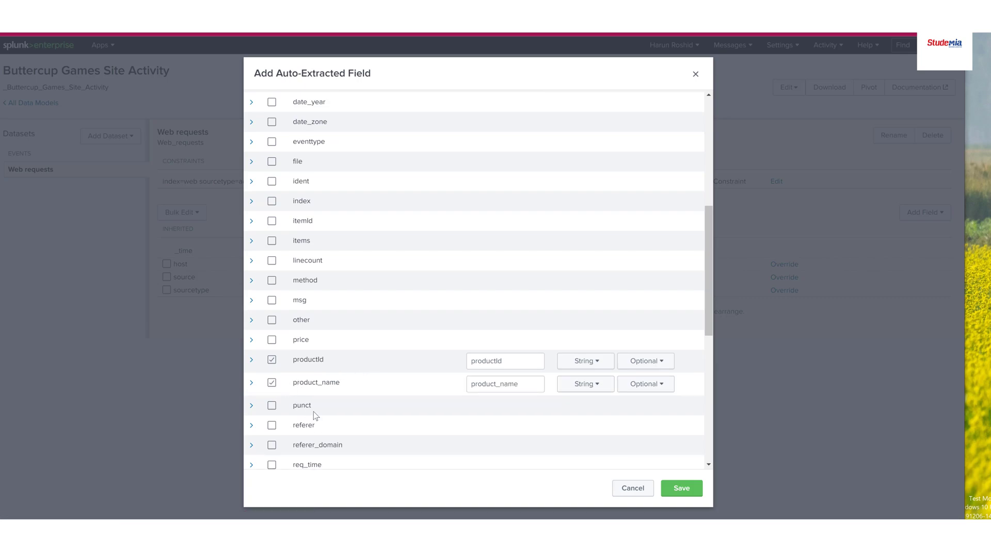
{"action": "scroll", "coordinate": [288, 437], "scroll_direction": "down", "scroll_amount": 4}
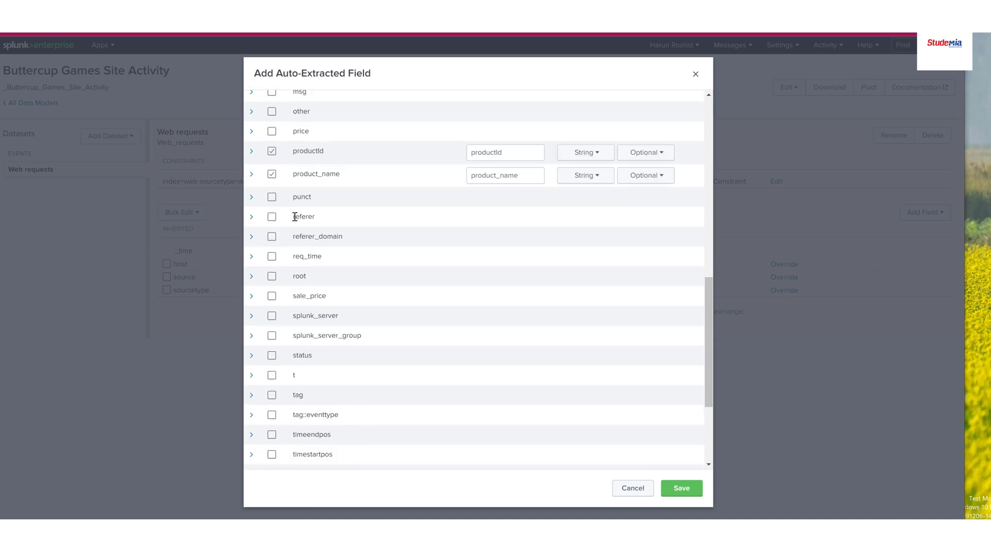
{"action": "left_click", "coordinate": [271, 256]}
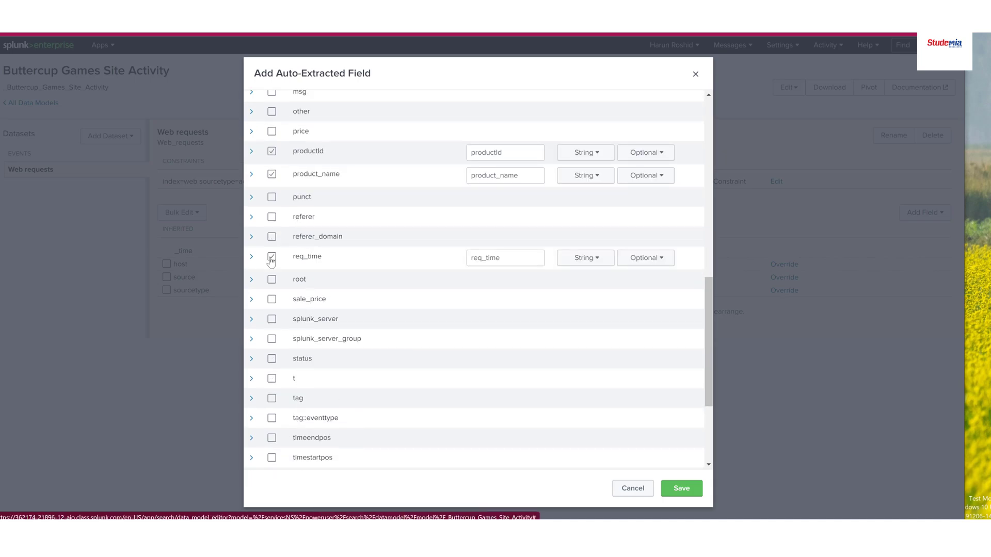
{"action": "left_click", "coordinate": [271, 359]}
Set the display name of the categoryId field to "product category"
{"action": "scroll", "coordinate": [512, 358], "scroll_direction": "up", "scroll_amount": 2}
{"action": "scroll", "coordinate": [513, 361], "scroll_direction": "up", "scroll_amount": 10}
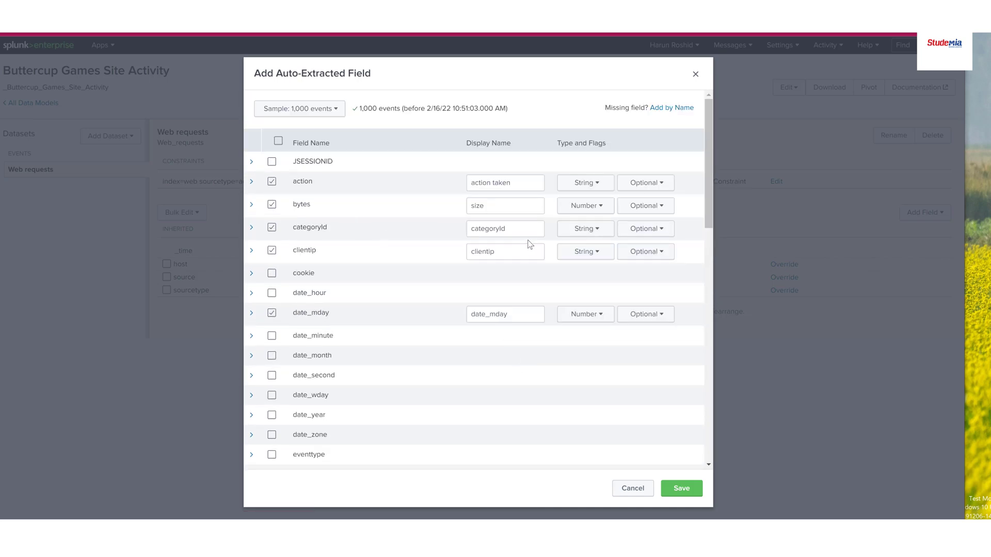
{"action": "left_click_drag", "start_coordinate": [517, 230], "coordinate": [438, 226]}
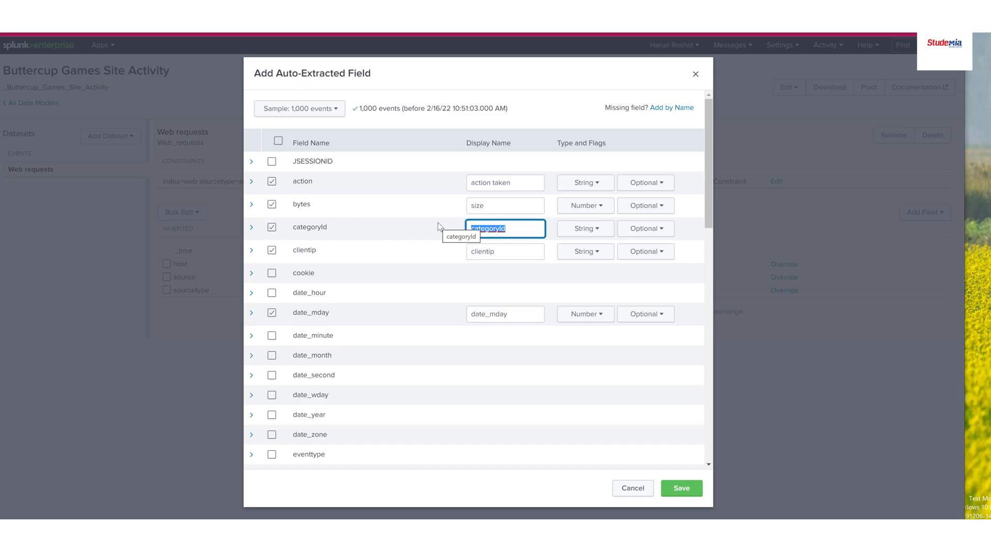
{"action": "type", "text": "Pro"}
{"action": "key", "text": "BackSpace"}
{"action": "key", "text": "BackSpace"}
{"action": "type", "text": "product category"}
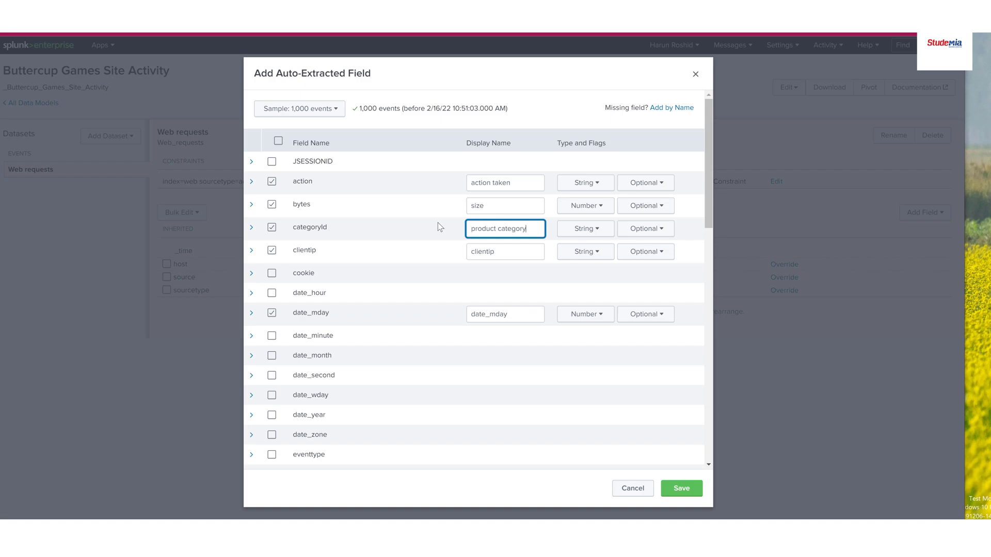
Set the display name of clientip to "client IP" and enter "date_mday" as the display name of date_mday
{"action": "double_click", "coordinate": [504, 255]}
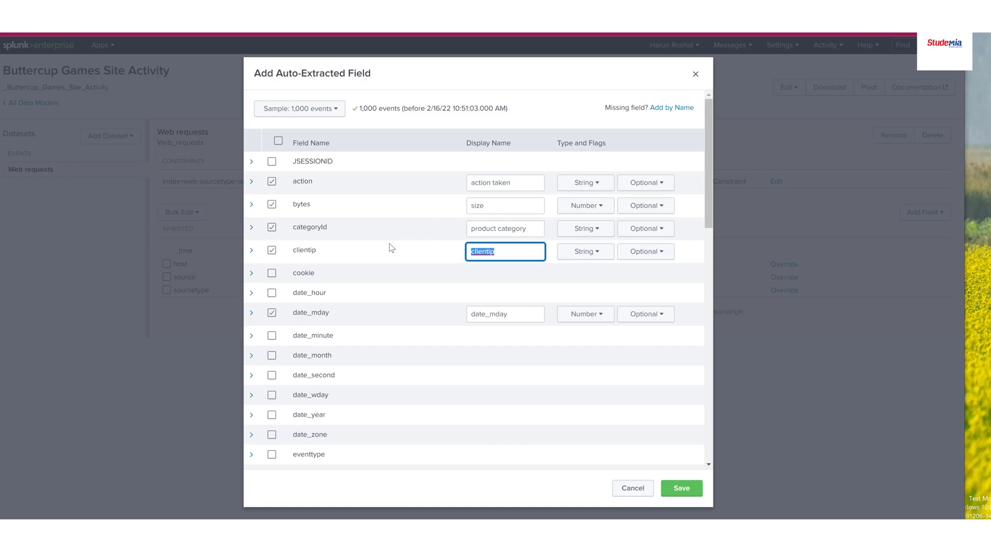
{"action": "type", "text": "client IP"}
{"action": "double_click", "coordinate": [515, 313]}
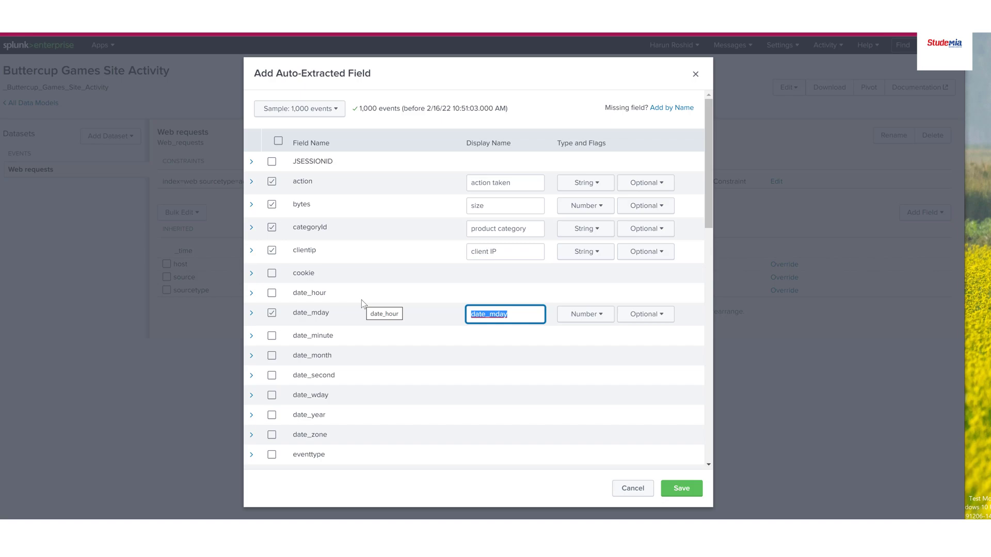
{"action": "type", "text": "date_"}
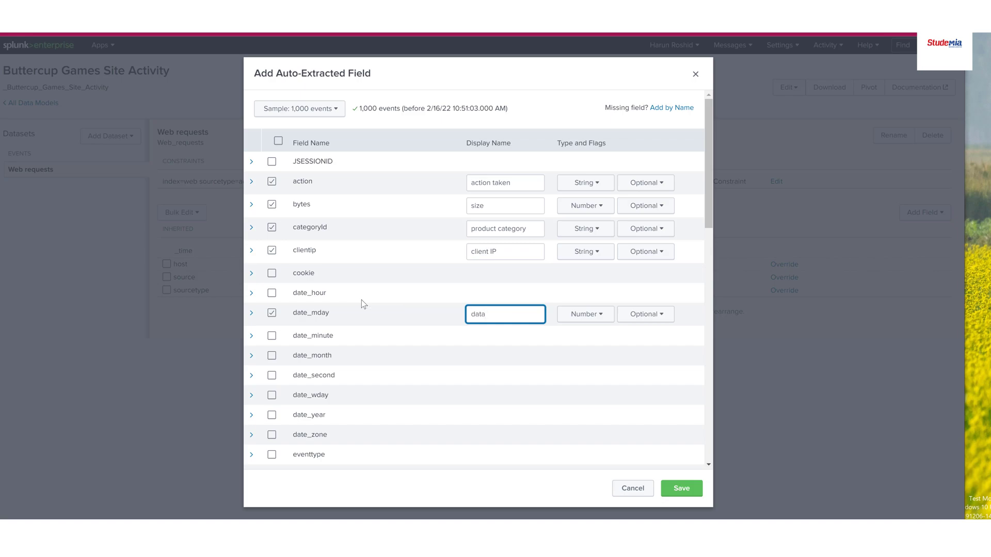
{"action": "type", "text": "mday"}
Set the display names of productId, product_name and req_time to "product ID", "product name" and "request time"
{"action": "left_click_drag", "start_coordinate": [707, 213], "coordinate": [707, 347]}
{"action": "left_click_drag", "start_coordinate": [511, 288], "coordinate": [465, 289]}
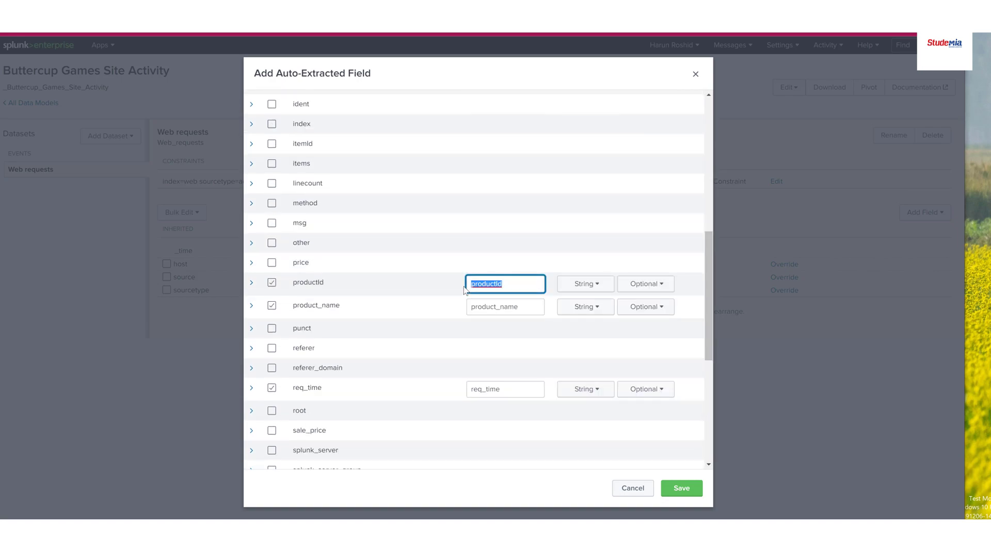
{"action": "type", "text": "Product ID"}
{"action": "key", "text": "Tab"}
{"action": "type", "text": "product"}
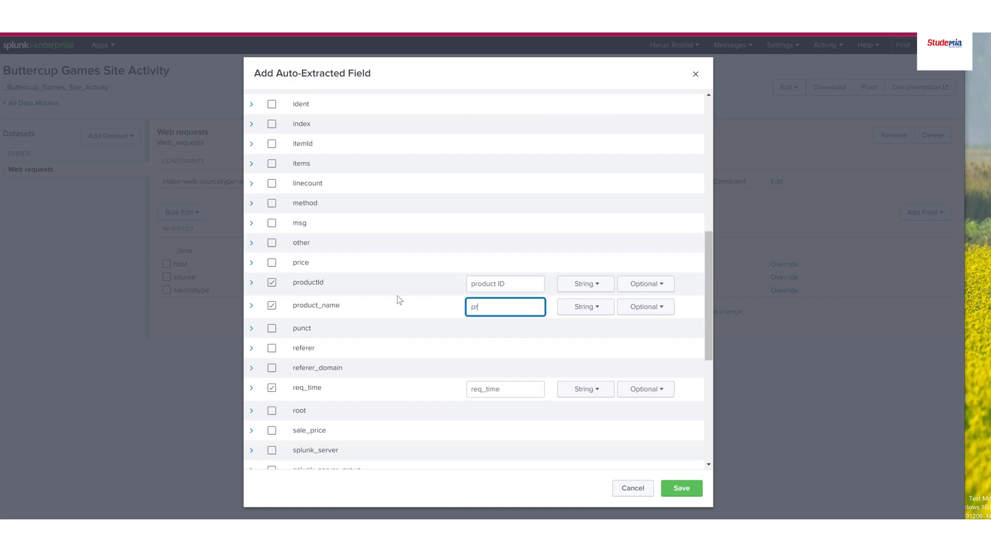
{"action": "type", "text": " name"}
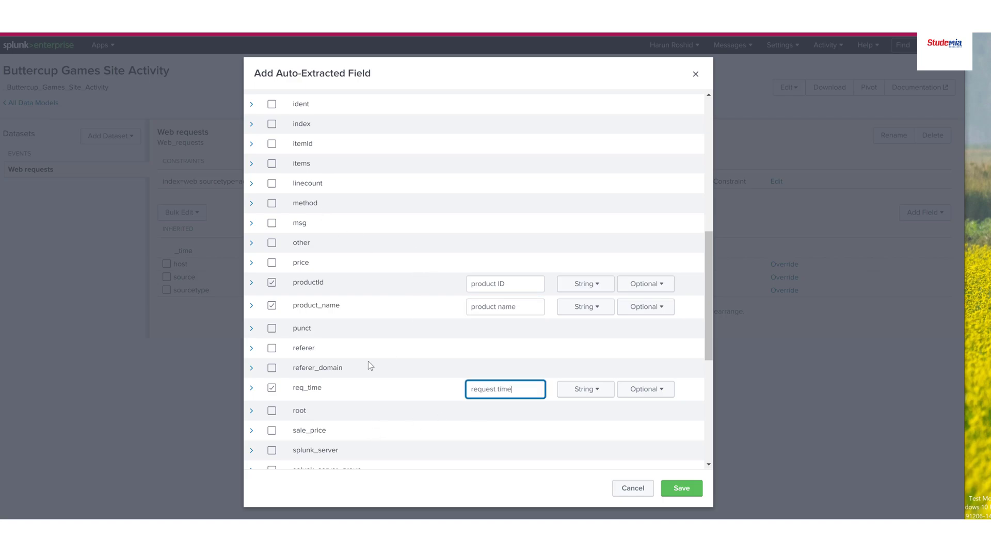
Review the display names of the chosen fields and save the auto-extracted fields to the Web requests dataset
{"action": "scroll", "coordinate": [397, 397], "scroll_direction": "down", "scroll_amount": 4}
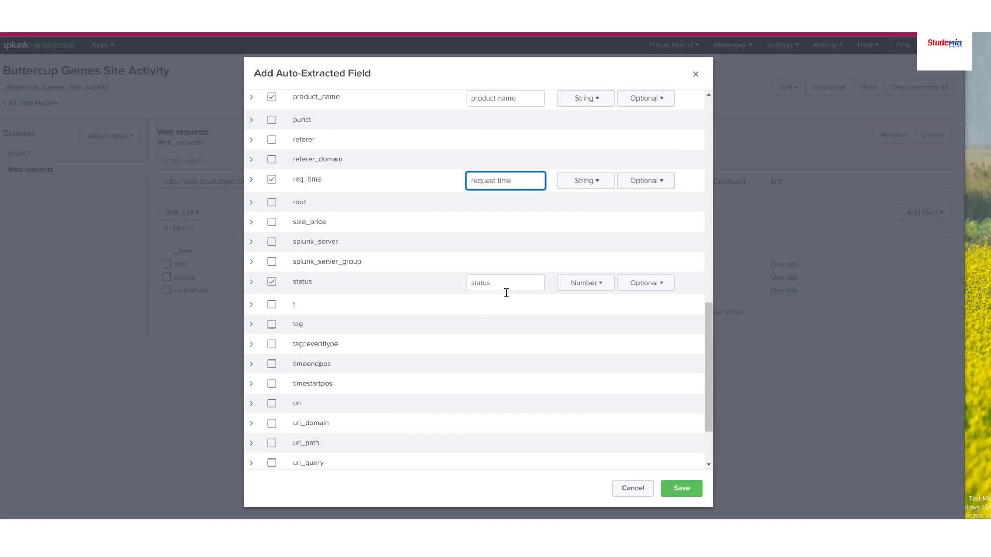
{"action": "scroll", "coordinate": [503, 291], "scroll_direction": "up", "scroll_amount": 10}
{"action": "triple_click", "coordinate": [494, 140]}
{"action": "left_click_drag", "start_coordinate": [512, 184], "coordinate": [445, 205]}
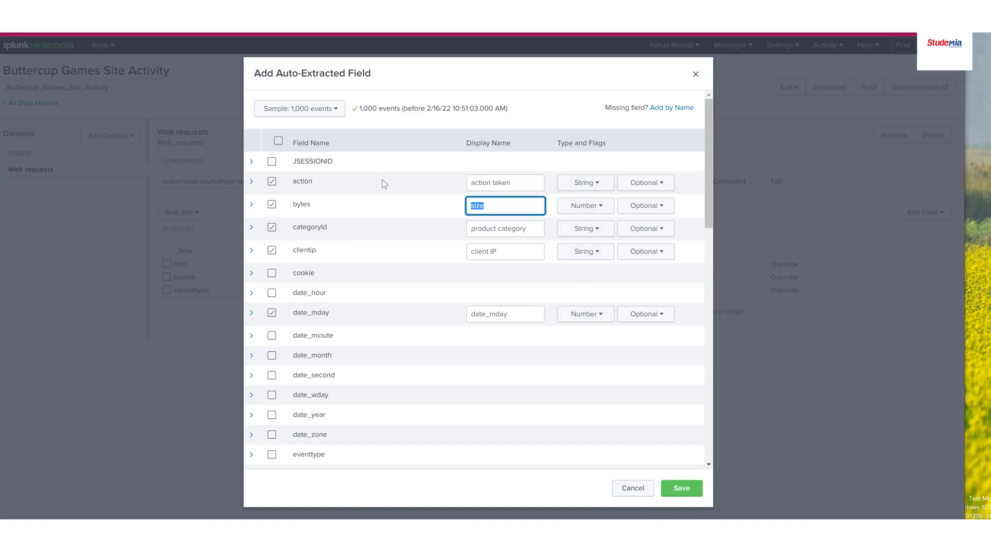
{"action": "scroll", "coordinate": [385, 183], "scroll_direction": "down", "scroll_amount": 4}
{"action": "left_click", "coordinate": [681, 489]}
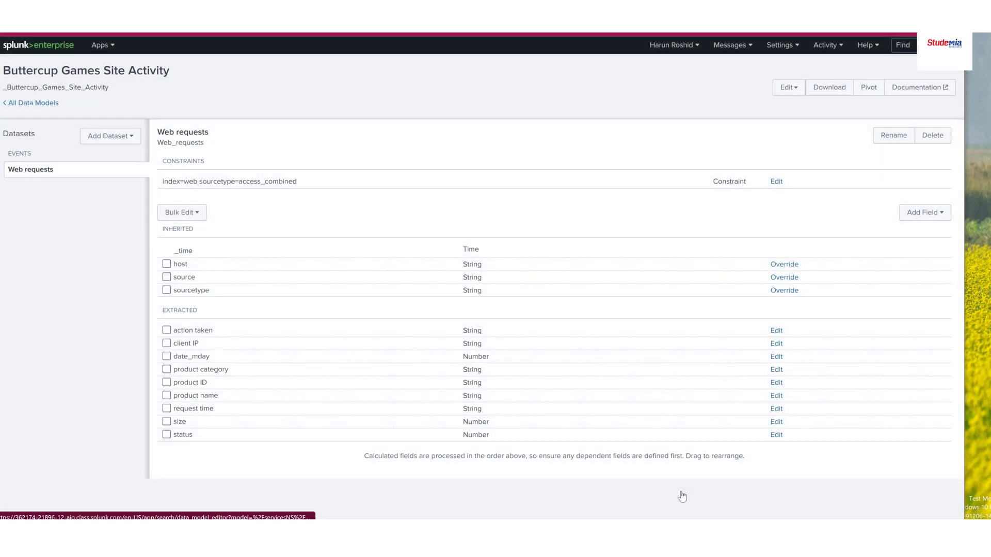
Compare the inherited and extracted field groups of the Web requests dataset
{"action": "double_click", "coordinate": [158, 307]}
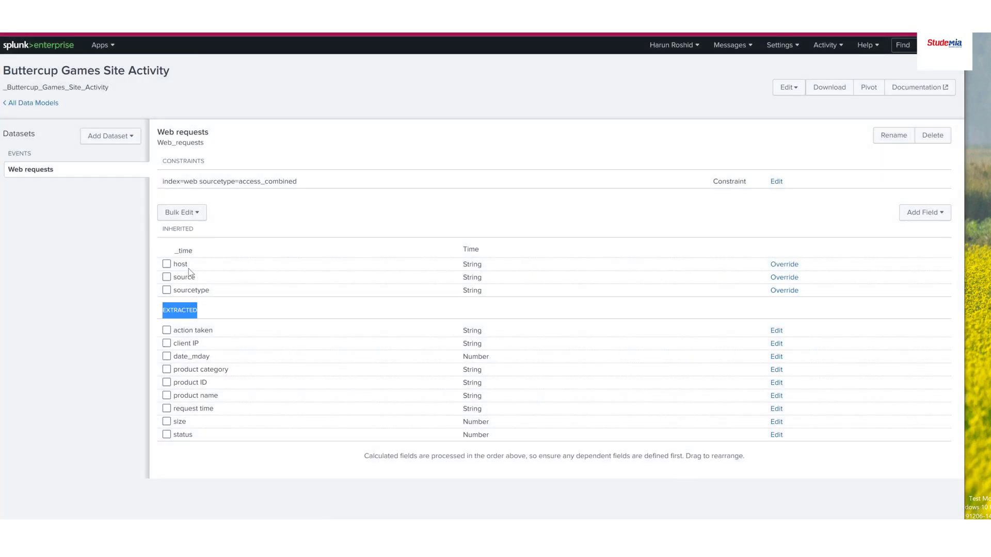
{"action": "left_click", "coordinate": [195, 234]}
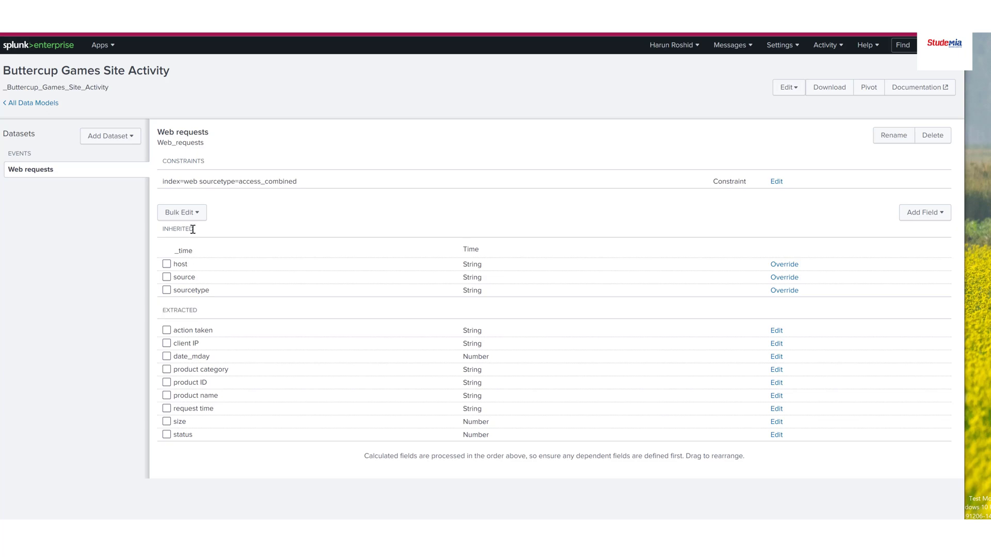
{"action": "double_click", "coordinate": [194, 232]}
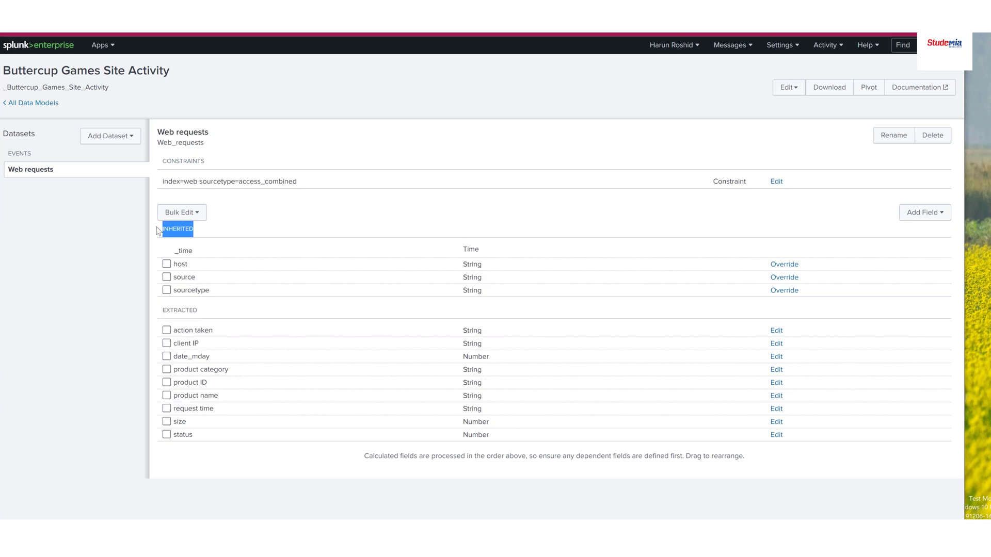
{"action": "left_click", "coordinate": [196, 313]}
Start adding a Child dataset that inherits from the Web requests dataset
{"action": "left_click", "coordinate": [19, 172]}
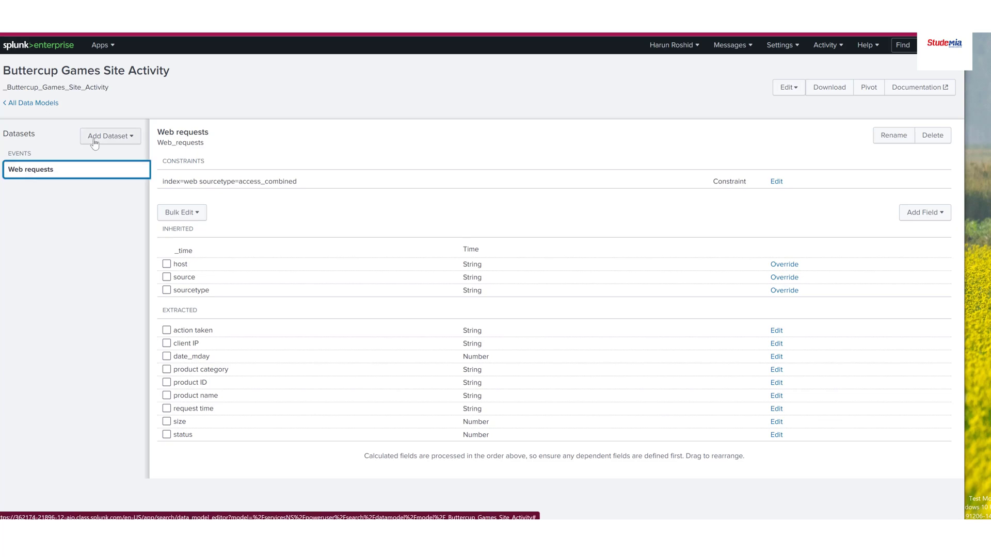
{"action": "left_click", "coordinate": [133, 137]}
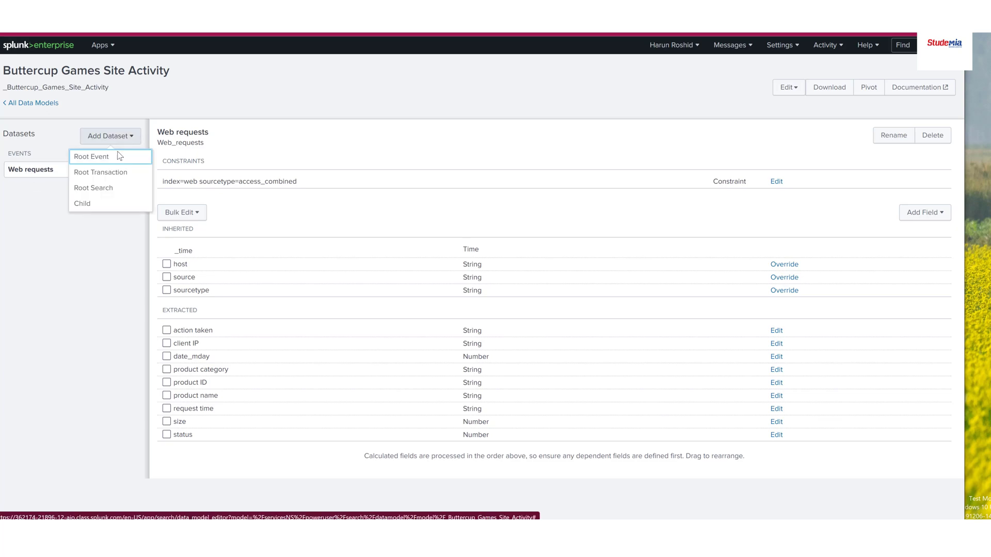
{"action": "left_click", "coordinate": [79, 205]}
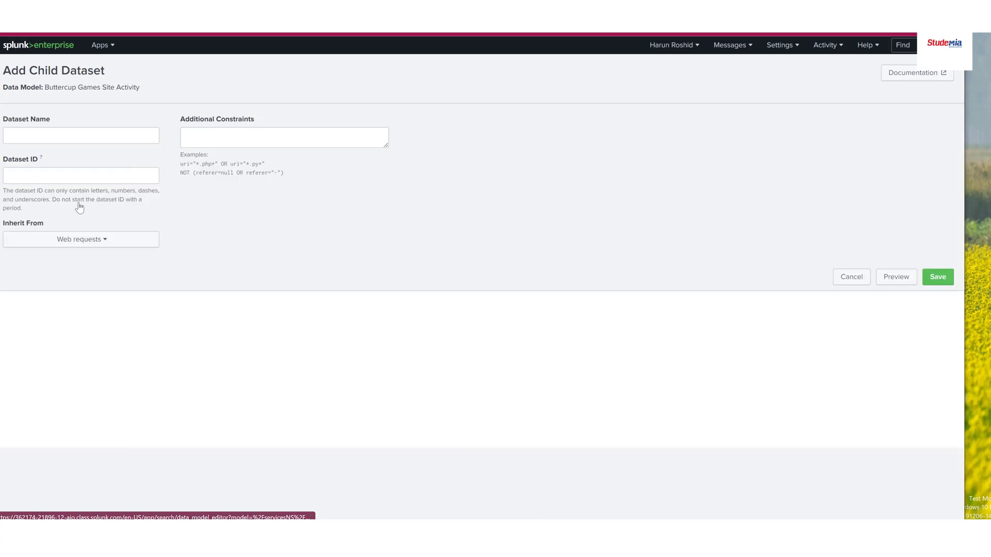
Name the child dataset "Successful requests" and set its additional constraint to status<400
{"action": "left_click", "coordinate": [47, 134]}
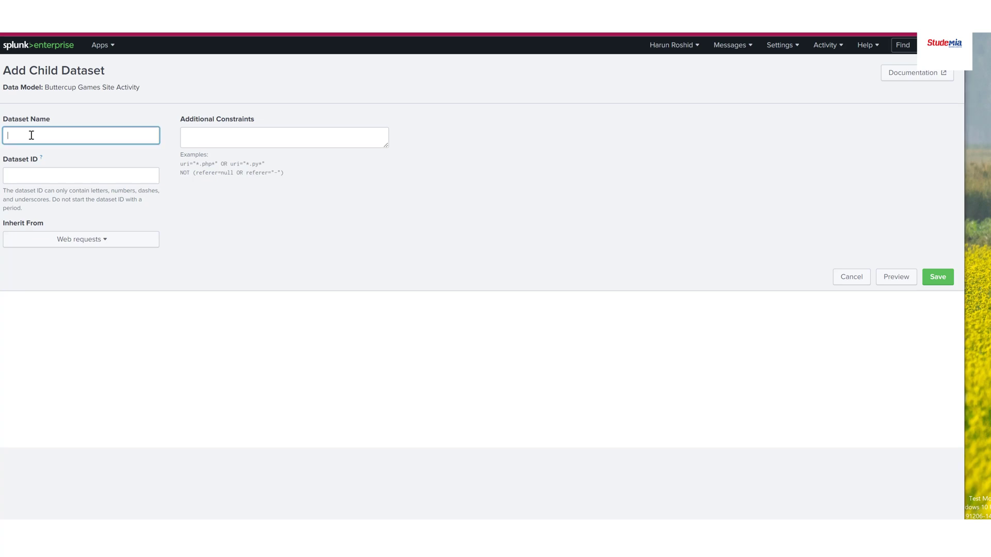
{"action": "type", "text": "Successful requests"}
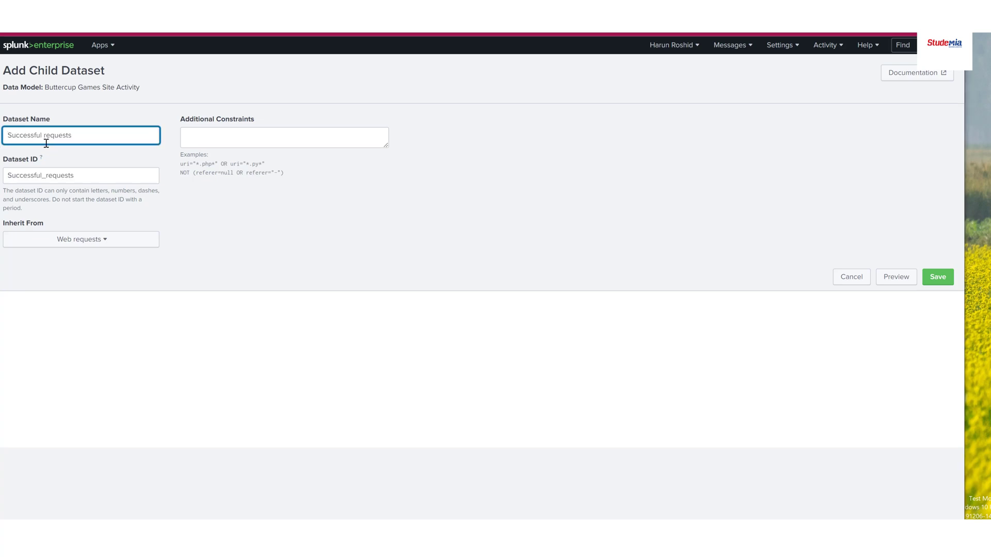
{"action": "left_click", "coordinate": [243, 138]}
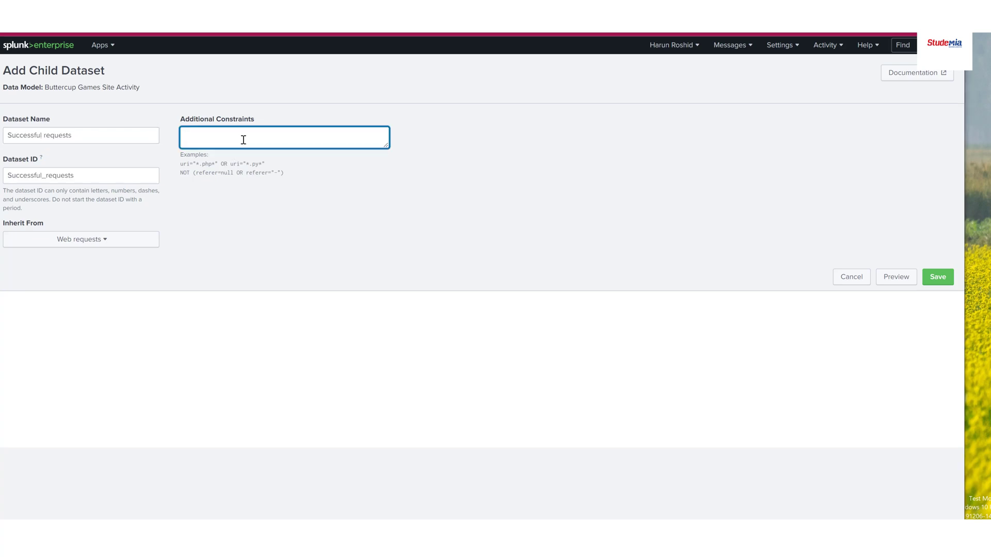
{"action": "type", "text": "status<400"}
{"action": "left_click_drag", "start_coordinate": [94, 137], "coordinate": [5, 143]}
{"action": "left_click", "coordinate": [334, 228]}
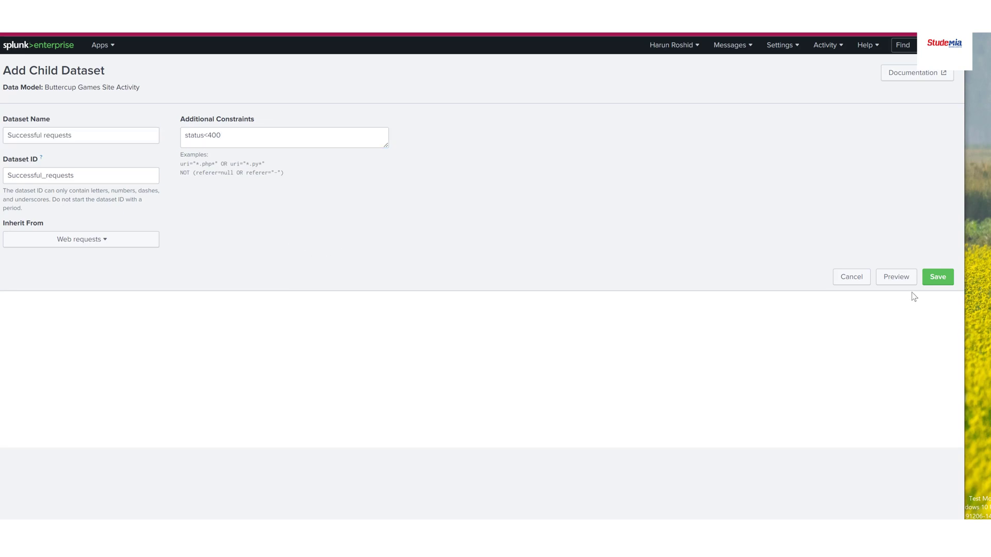
Preview the events matching the Successful requests constraint and save the child dataset
{"action": "left_click", "coordinate": [899, 282]}
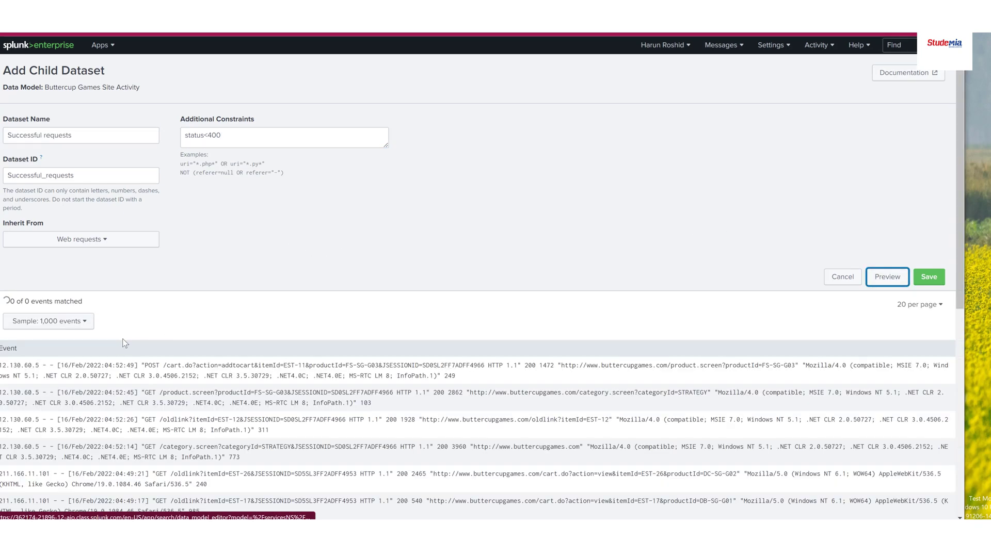
{"action": "scroll", "coordinate": [258, 330], "scroll_direction": "down", "scroll_amount": 2}
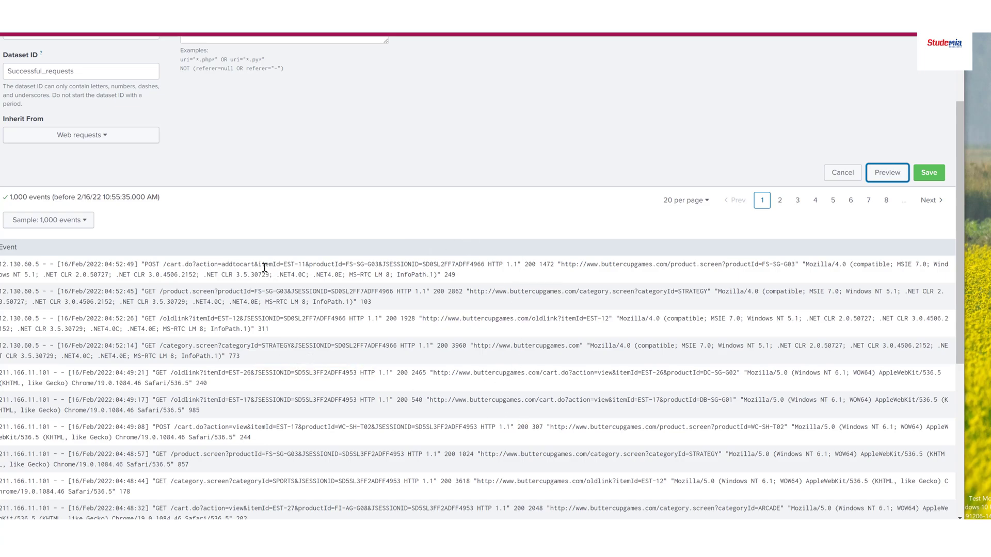
{"action": "scroll", "coordinate": [117, 210], "scroll_direction": "up", "scroll_amount": 2}
{"action": "left_click_drag", "start_coordinate": [222, 137], "coordinate": [171, 140]}
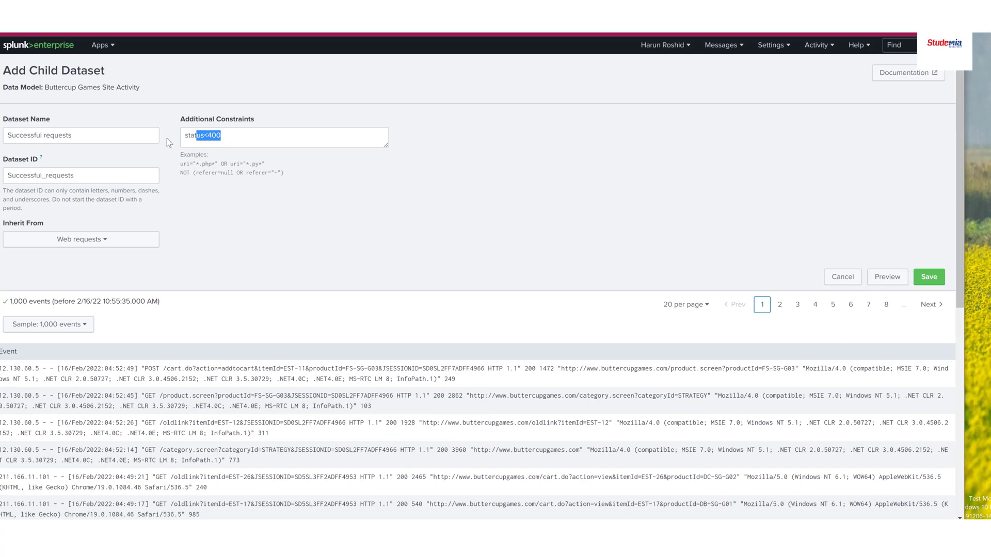
{"action": "left_click", "coordinate": [232, 167]}
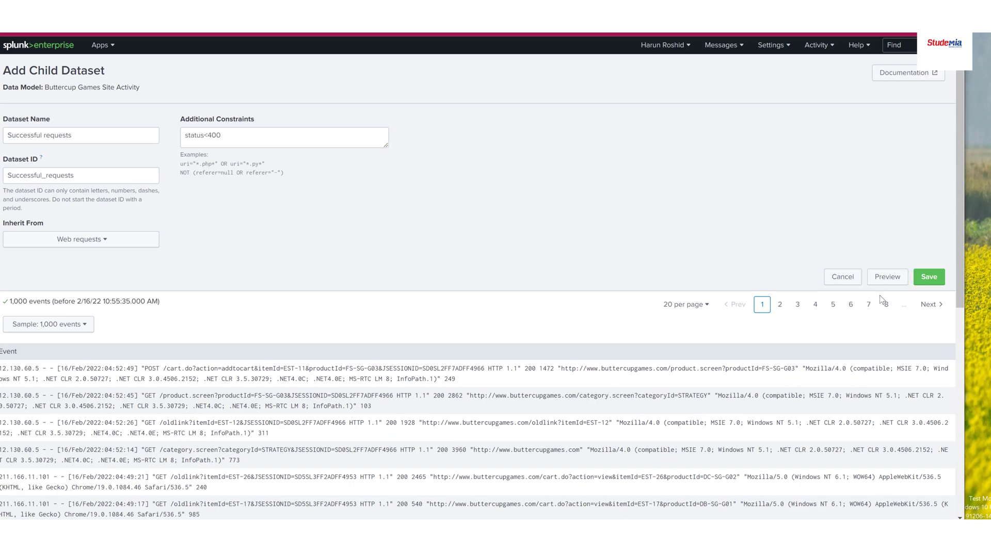
{"action": "left_click", "coordinate": [929, 278]}
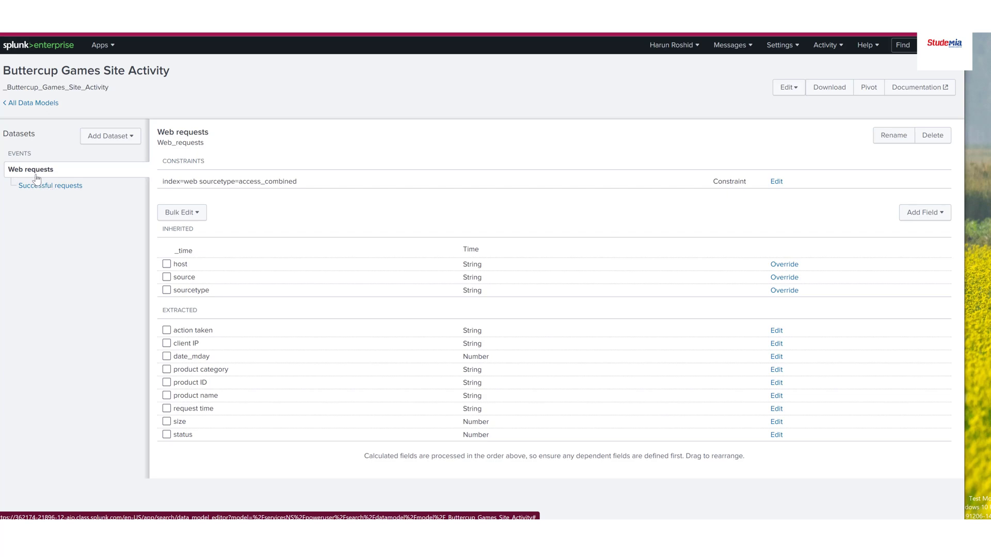
Add a Child dataset under Successful requests and name it "purchases"
{"action": "left_click", "coordinate": [57, 191]}
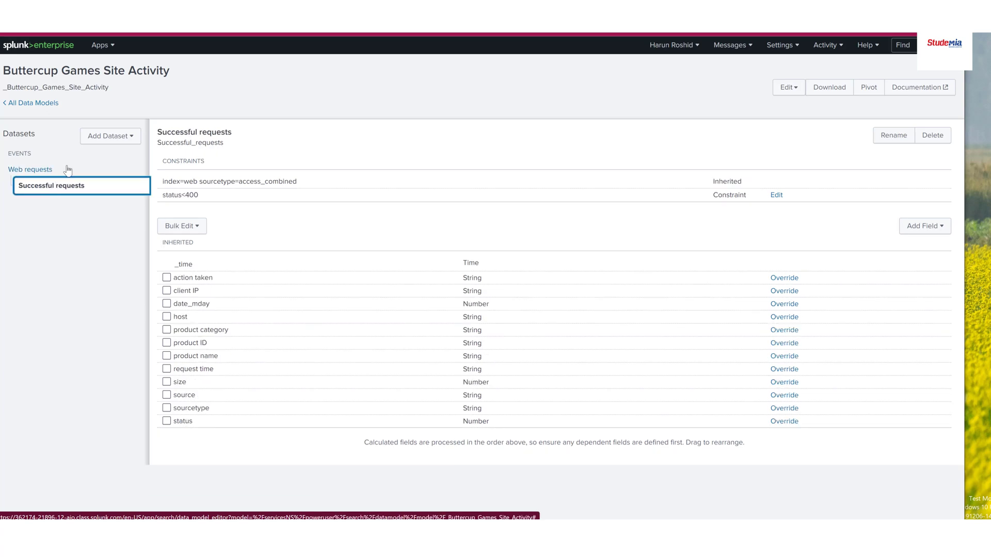
{"action": "left_click", "coordinate": [131, 136]}
{"action": "left_click", "coordinate": [89, 205]}
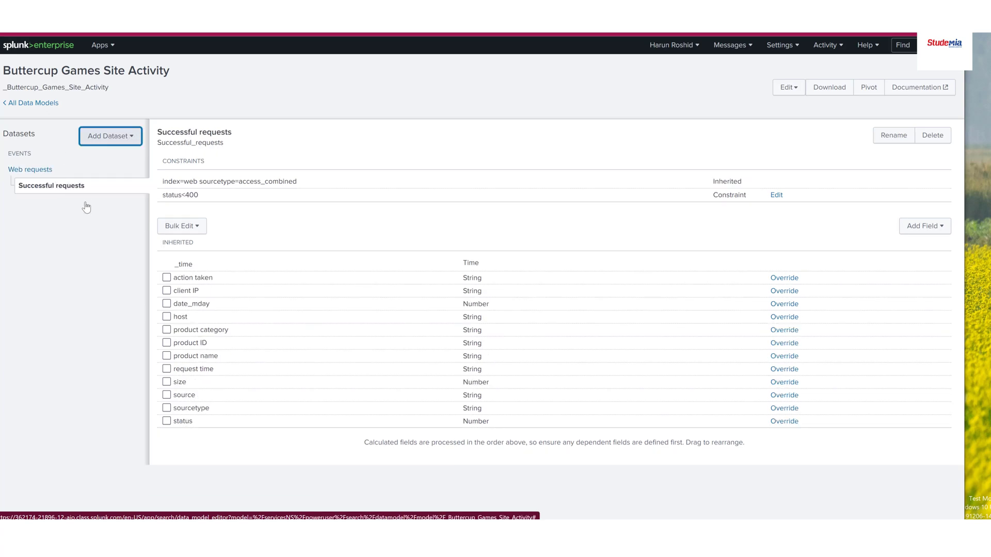
{"action": "left_click", "coordinate": [44, 130]}
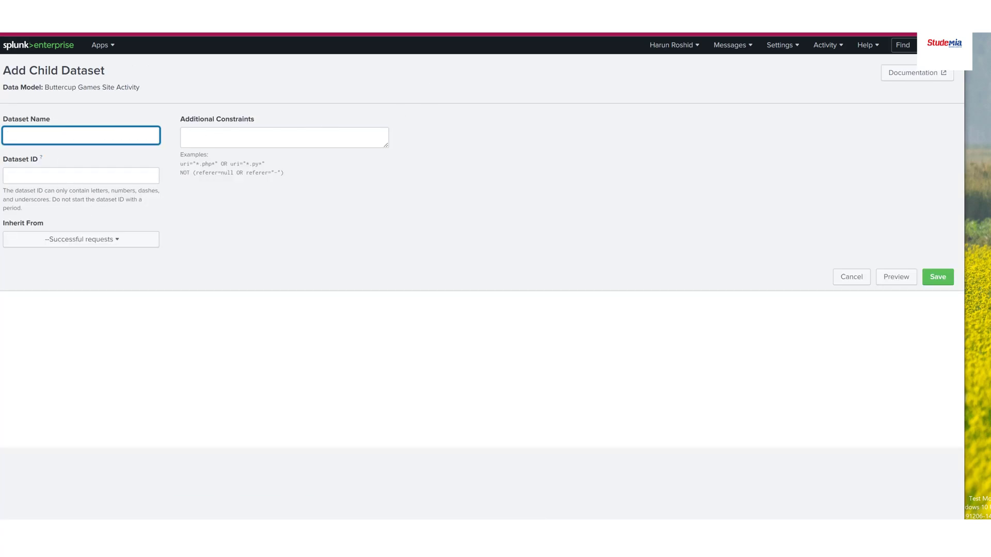
{"action": "key", "text": "alt+Tab"}
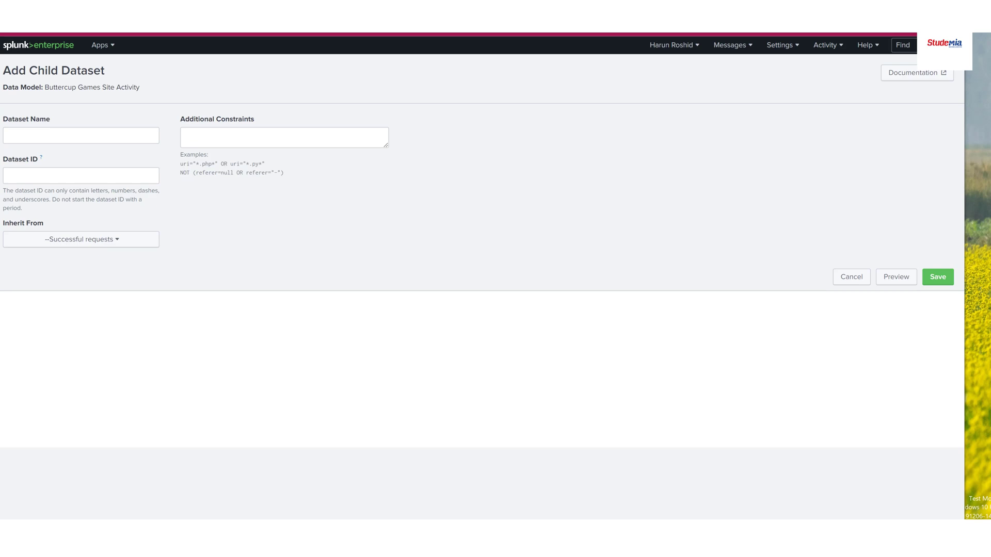
{"action": "left_click", "coordinate": [67, 135]}
{"action": "type", "text": "purchases"}
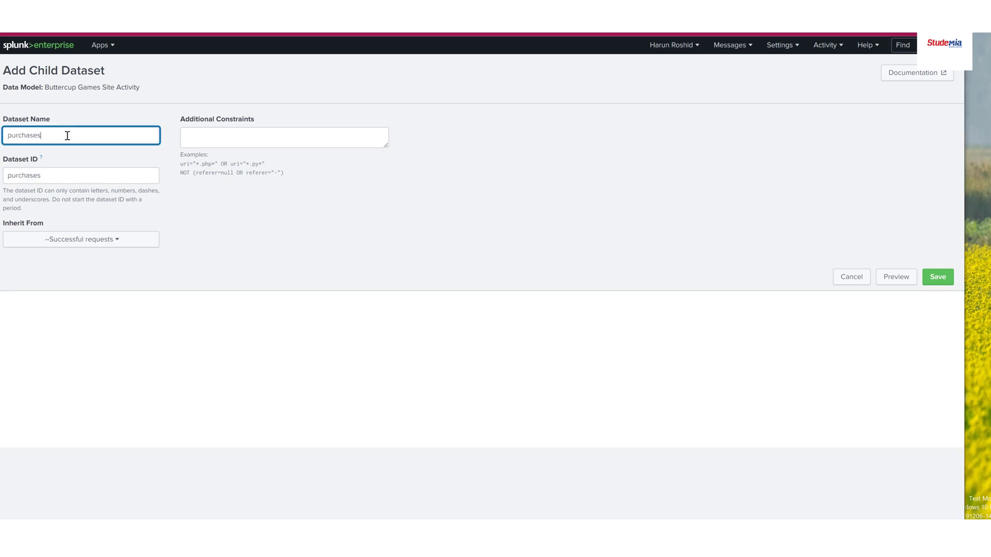
{"action": "left_click_drag", "start_coordinate": [65, 175], "coordinate": [6, 175]}
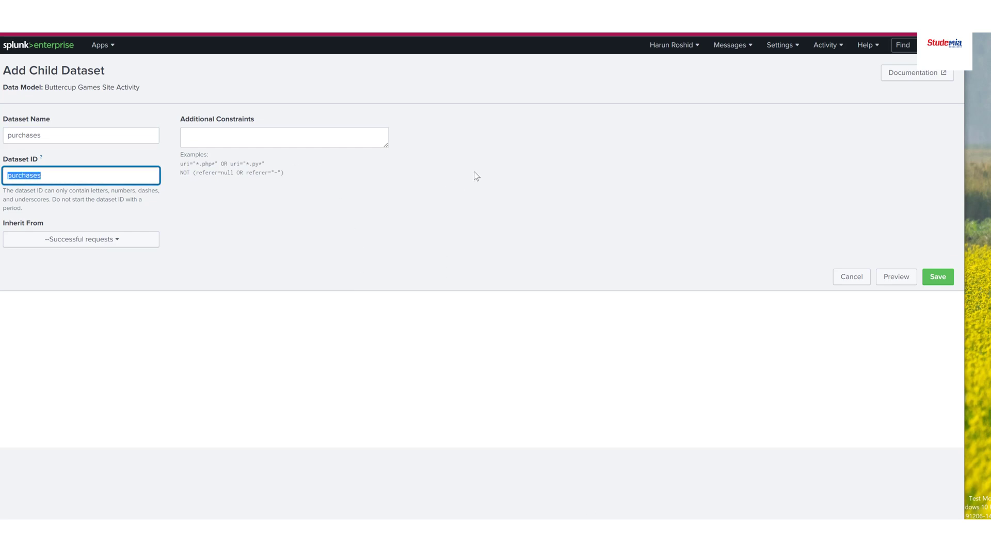
Set the purchases dataset's constraint to action=purchase productId=*, preview its events and save it
{"action": "left_click", "coordinate": [268, 136]}
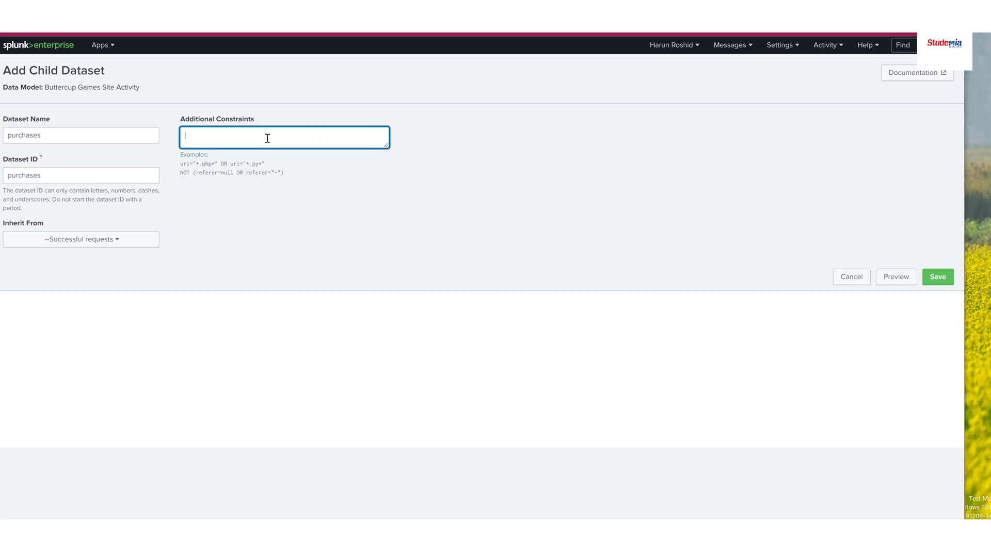
{"action": "type", "text": "action=purchase productId=*"}
{"action": "left_click", "coordinate": [898, 278]}
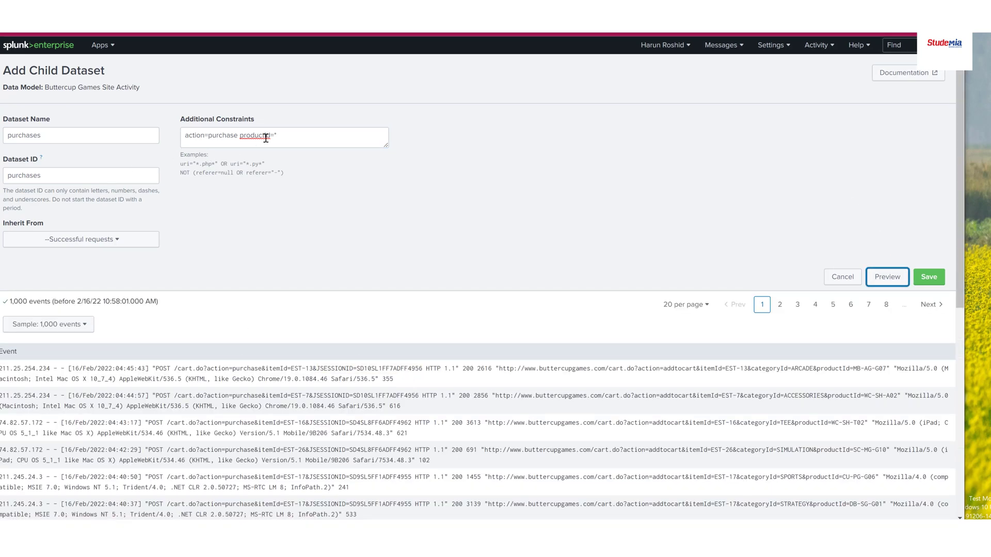
{"action": "left_click", "coordinate": [929, 277]}
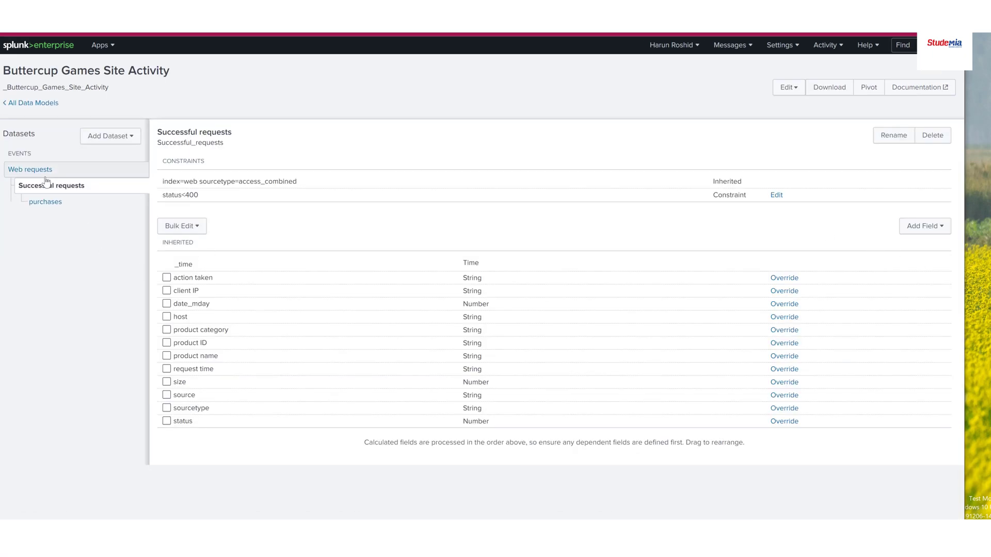
Compare the inherited and own constraints of the purchases and Successful requests datasets
{"action": "left_click", "coordinate": [39, 205]}
{"action": "left_click", "coordinate": [46, 187]}
{"action": "left_click", "coordinate": [46, 204]}
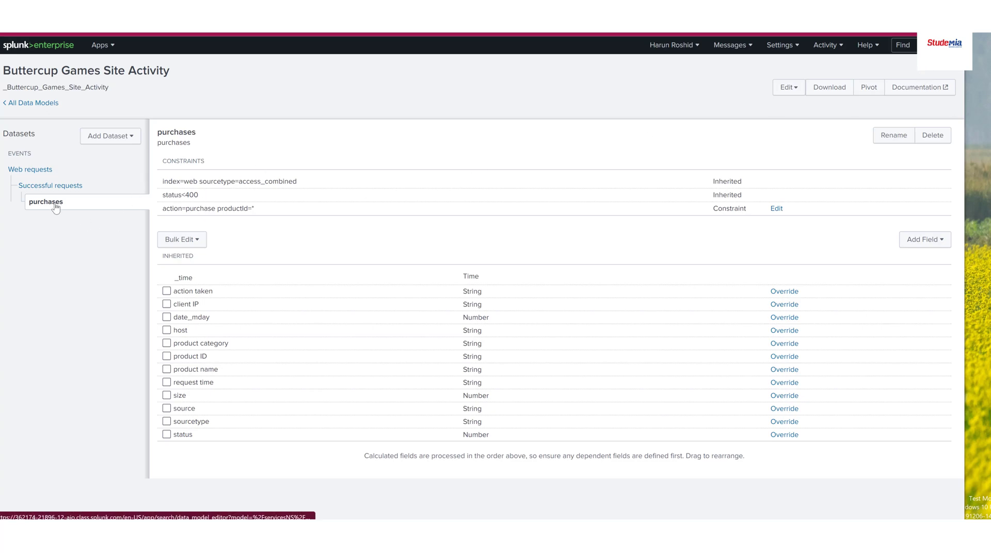
Add a Child dataset under Web requests and name it "Failed Requests"
{"action": "left_click", "coordinate": [35, 173]}
{"action": "left_click", "coordinate": [110, 136]}
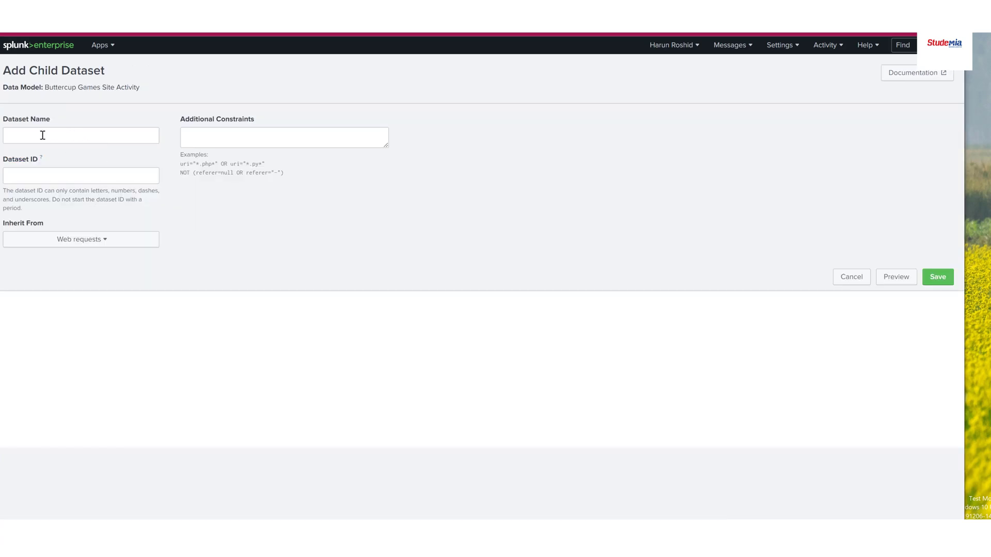
{"action": "left_click", "coordinate": [41, 135]}
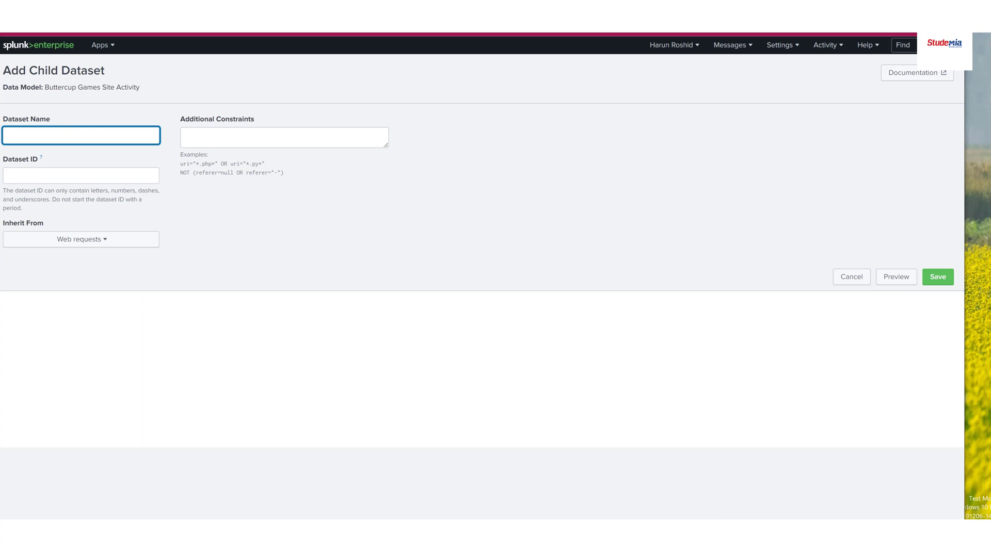
{"action": "type", "text": "failed Request"}
Set the Failed Requests dataset's additional constraint to status>399, preview its events and save it
{"action": "left_click", "coordinate": [283, 145]}
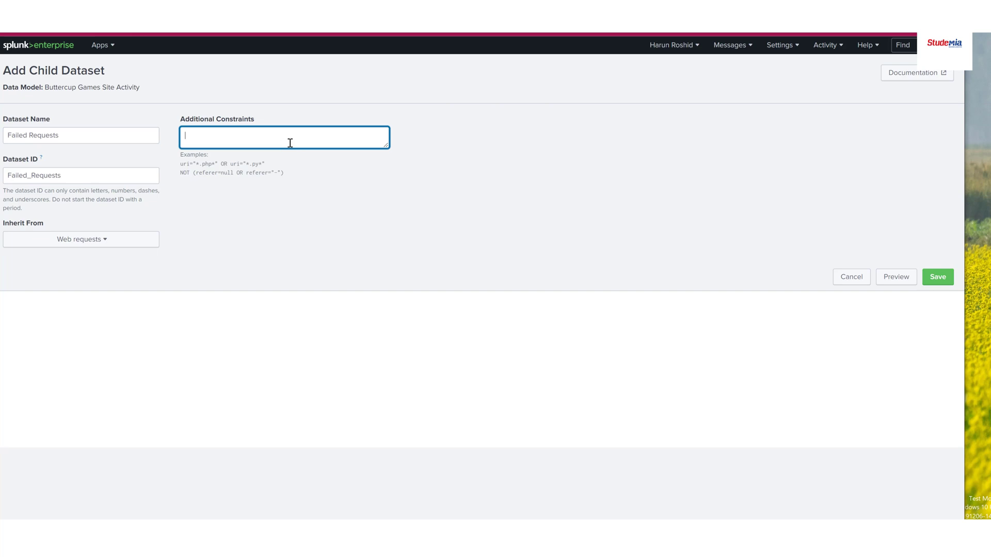
{"action": "type", "text": "status>399"}
{"action": "left_click", "coordinate": [712, 215]}
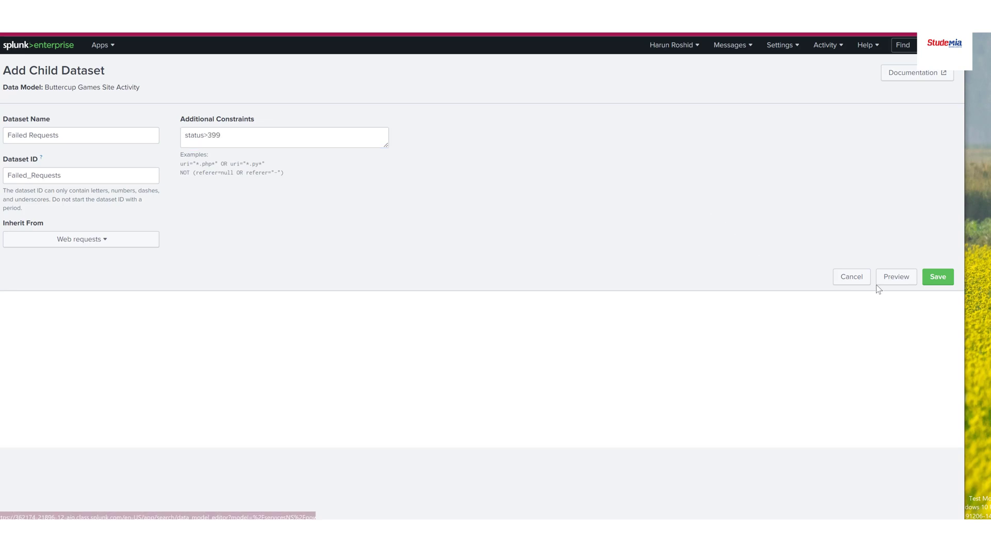
{"action": "left_click", "coordinate": [896, 278]}
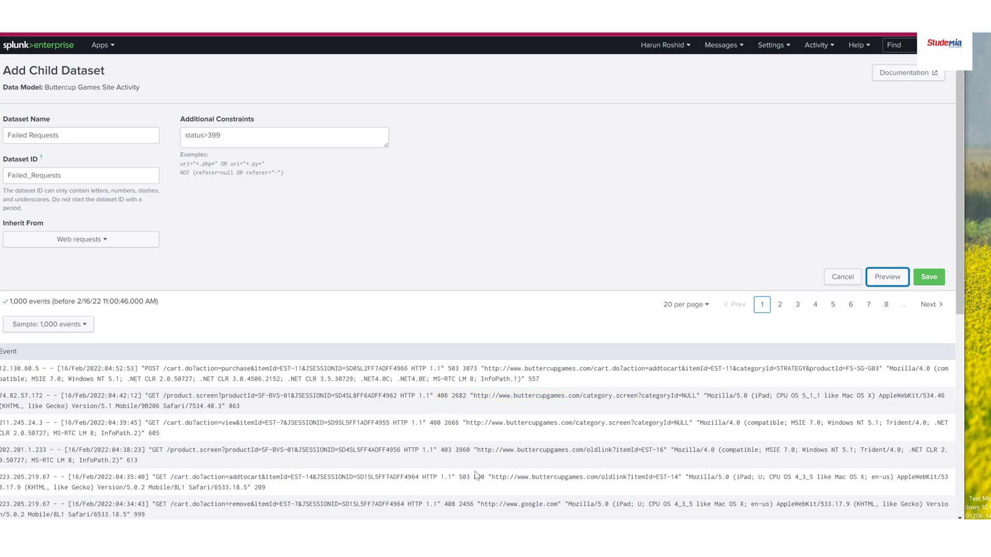
{"action": "left_click", "coordinate": [929, 278]}
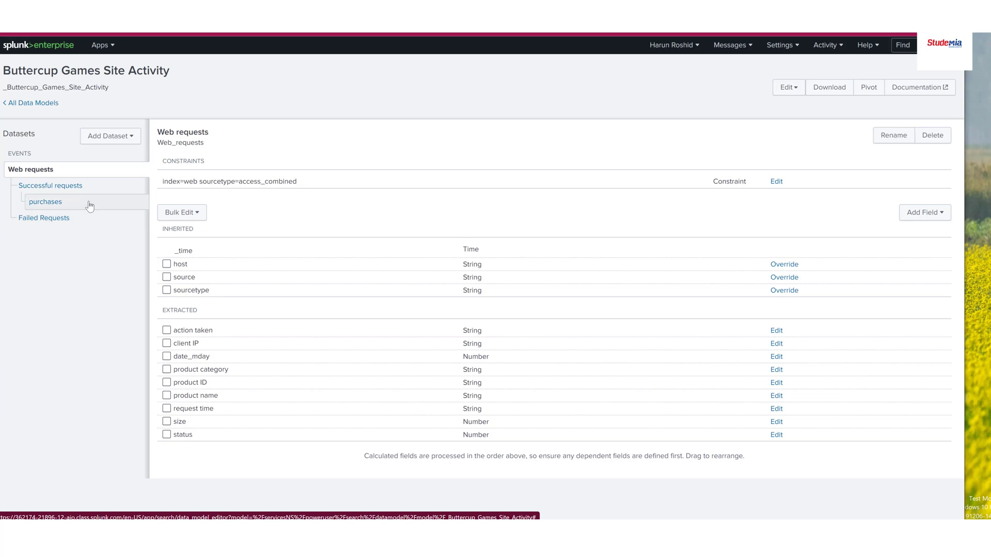
Add a Child dataset under Failed Requests and name it "removed"
{"action": "left_click", "coordinate": [45, 219]}
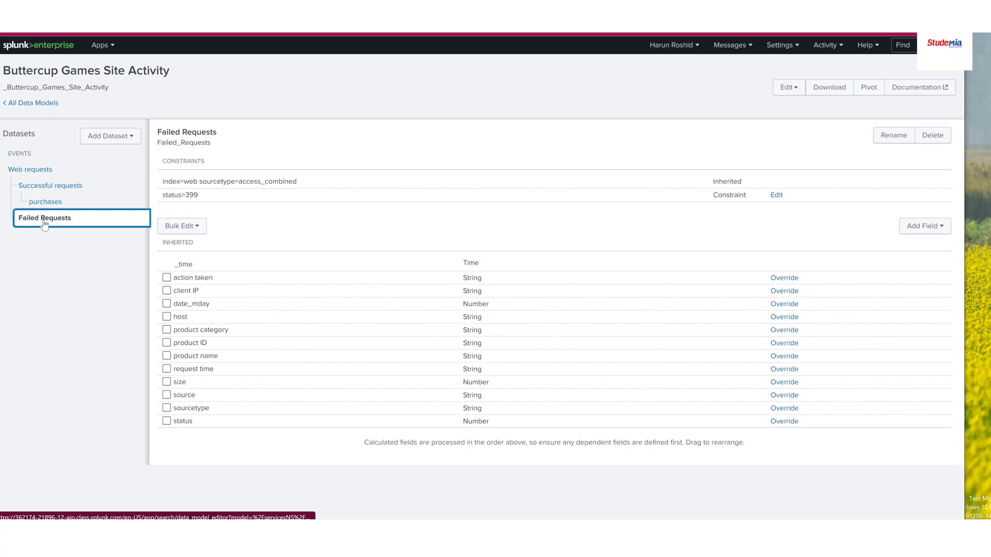
{"action": "left_click", "coordinate": [126, 137]}
{"action": "left_click", "coordinate": [85, 206]}
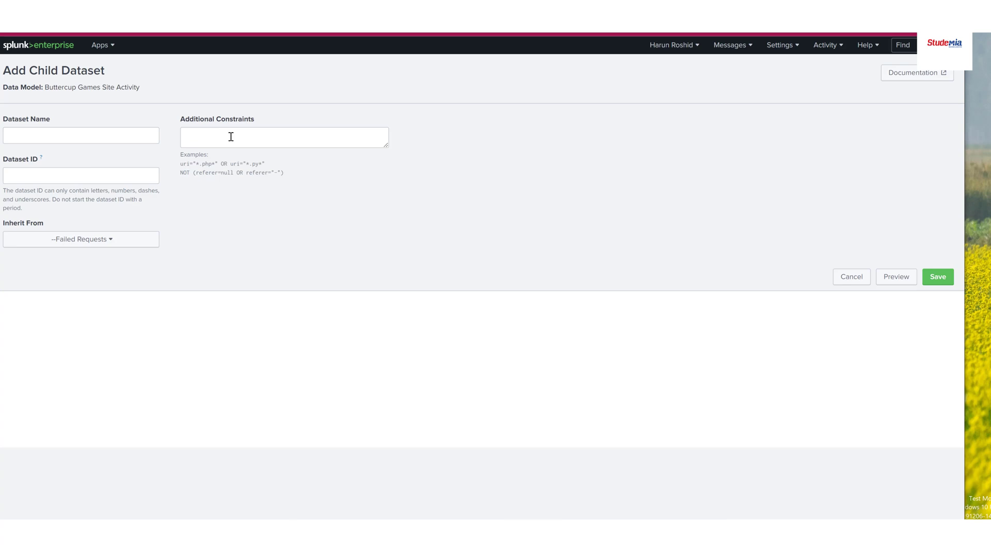
{"action": "left_click", "coordinate": [70, 140]}
{"action": "type", "text": "re"}
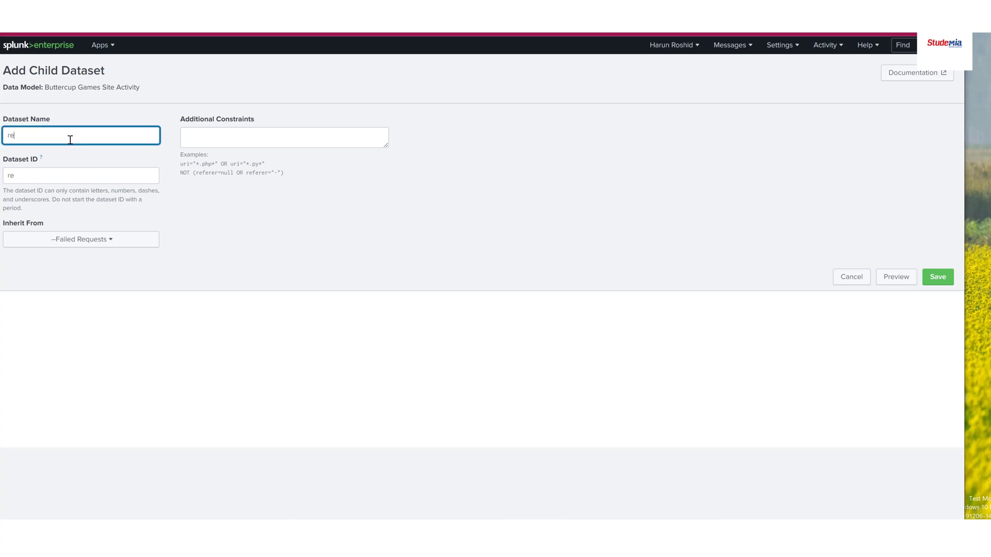
{"action": "type", "text": "moved"}
{"action": "left_click", "coordinate": [77, 167]}
Set the removed dataset's constraint to action=remove productId=*, preview its events and save it
{"action": "left_click", "coordinate": [212, 132]}
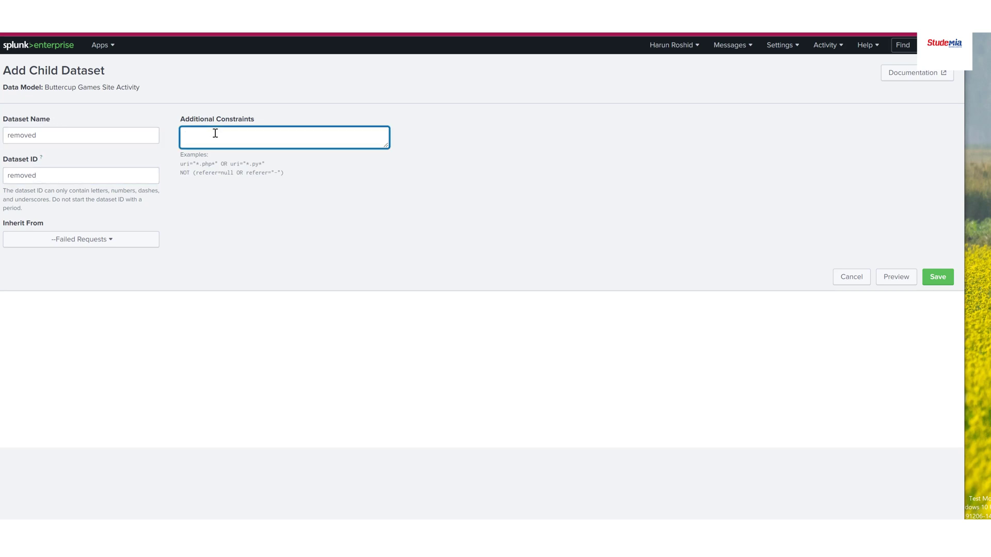
{"action": "type", "text": "action=remove productId=*"}
{"action": "left_click_drag", "start_coordinate": [234, 136], "coordinate": [267, 136]}
{"action": "left_click", "coordinate": [358, 196]}
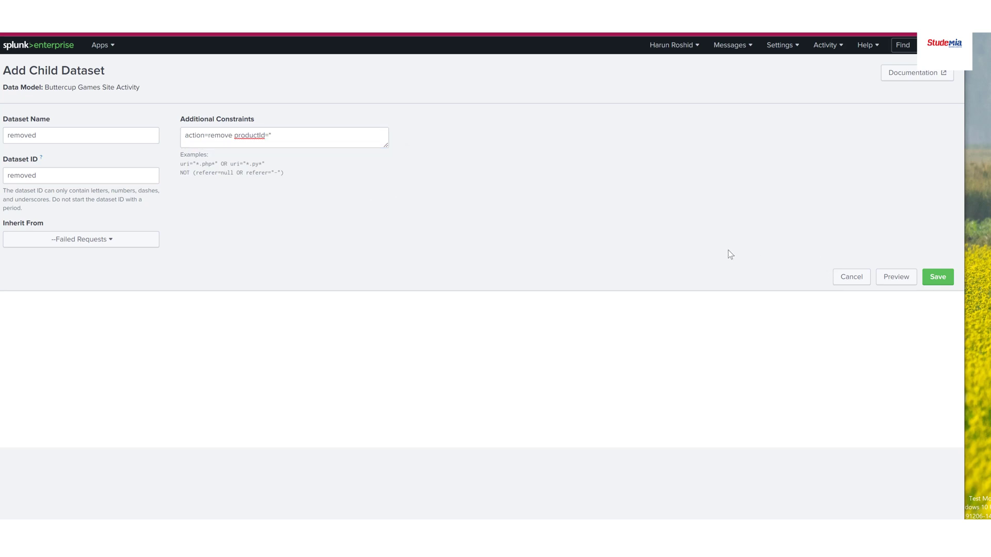
{"action": "left_click", "coordinate": [893, 279]}
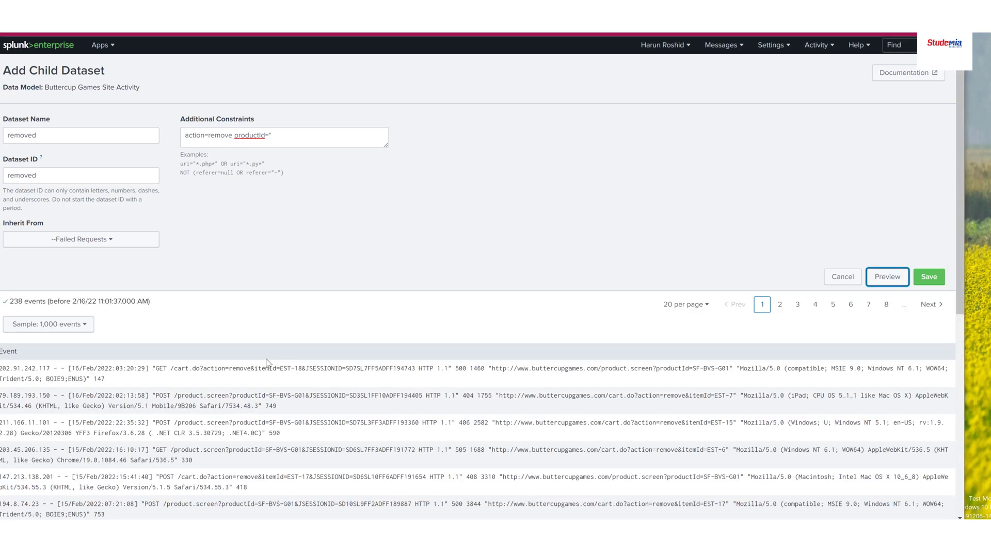
{"action": "left_click", "coordinate": [928, 277]}
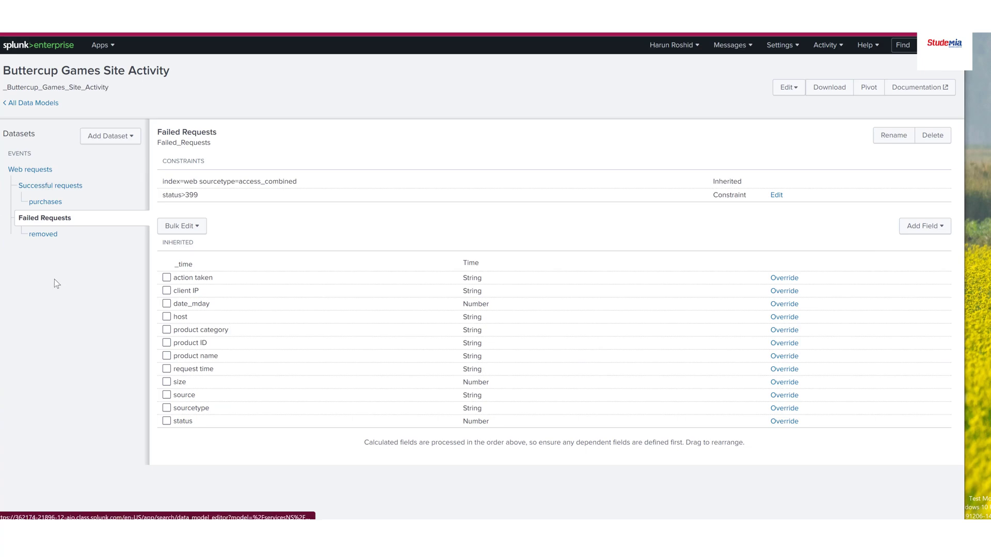
Review the Web requests root dataset's fields and the data model's name and ID
{"action": "left_click", "coordinate": [26, 173]}
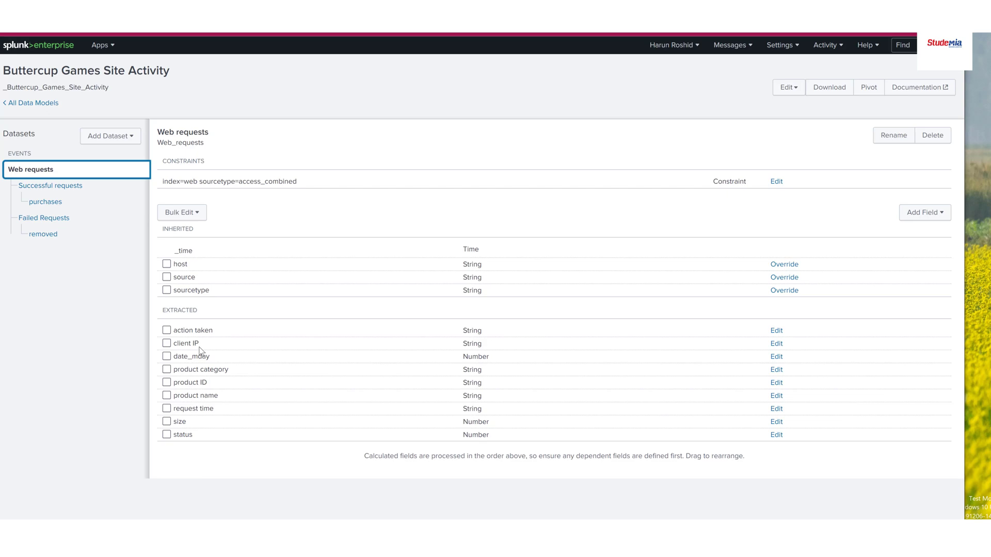
{"action": "left_click", "coordinate": [190, 103]}
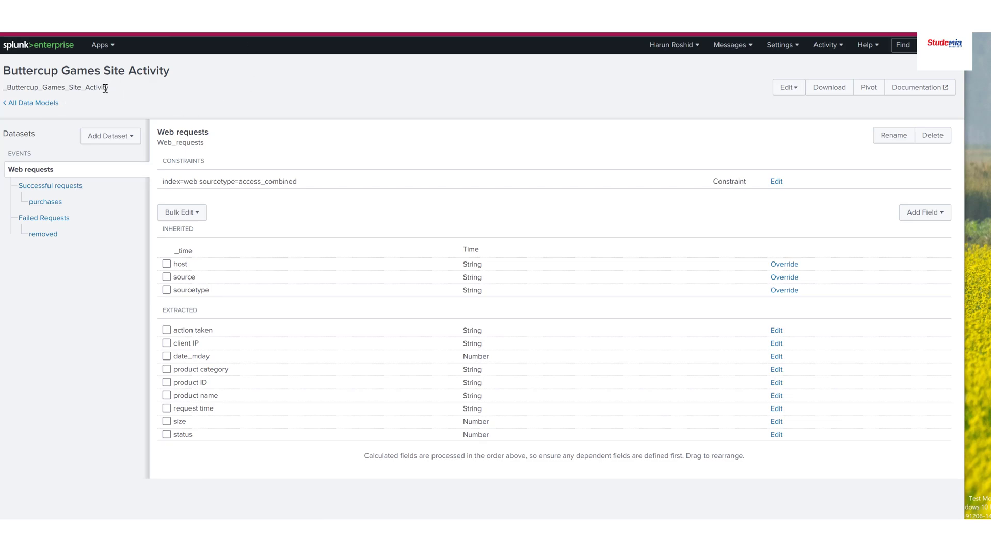
{"action": "left_click_drag", "start_coordinate": [105, 89], "coordinate": [4, 72]}
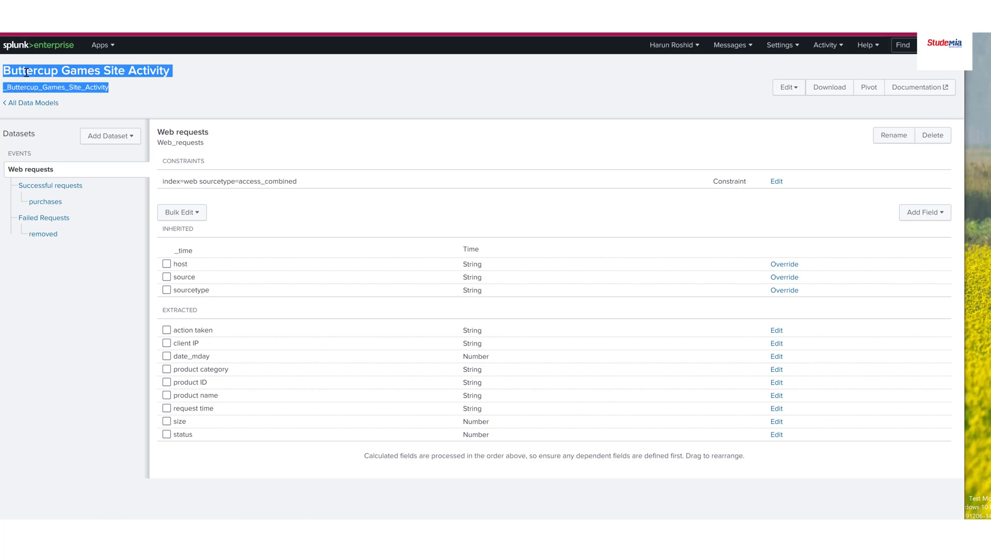